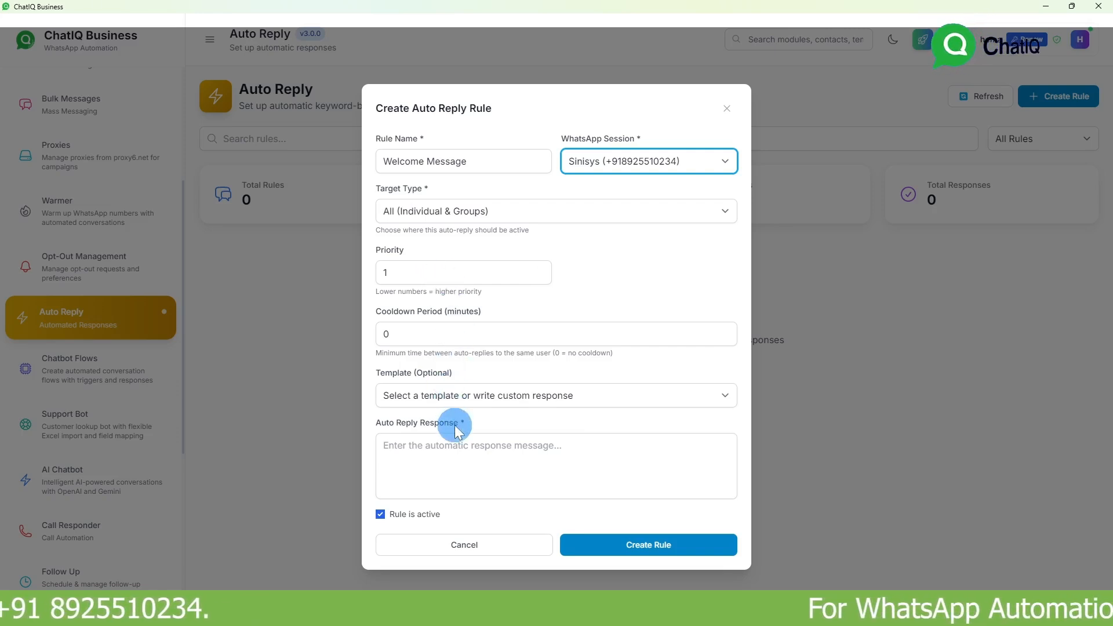
Enter "Our team will contact you soon" as the auto-reply response, leave the template unselected, and create the Welcome Message rule
click(460, 471)
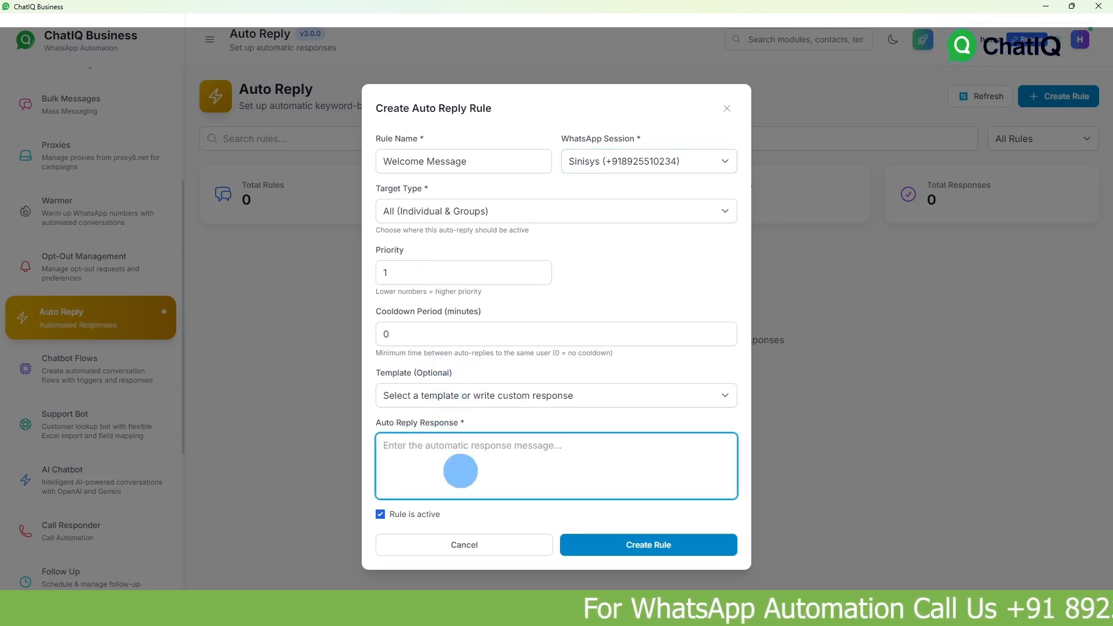
text(Our team wi)
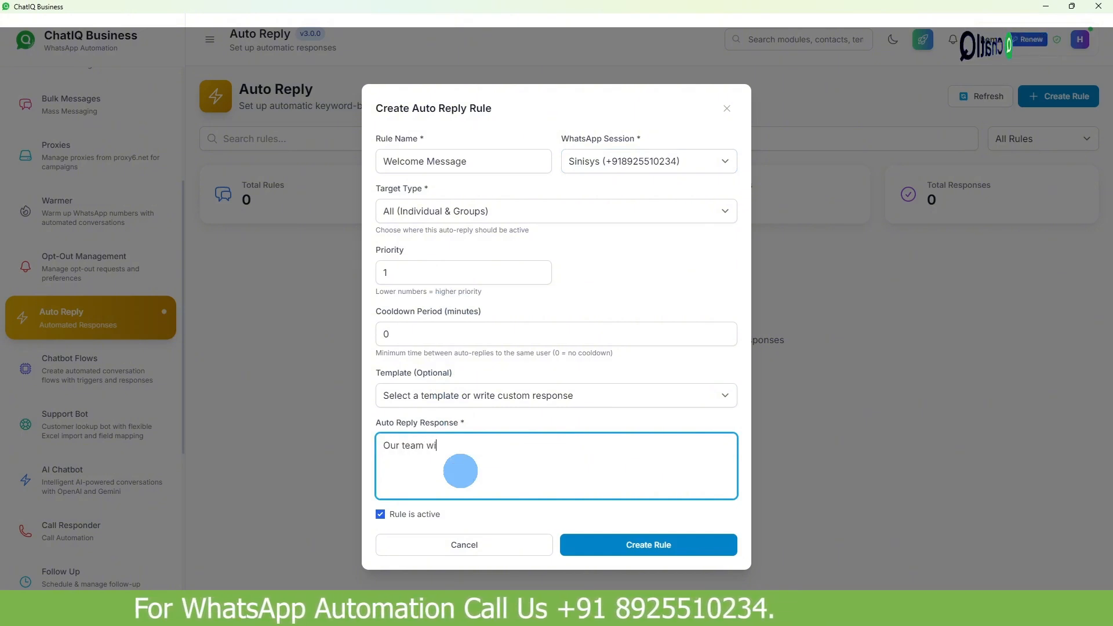
text(ll contact )
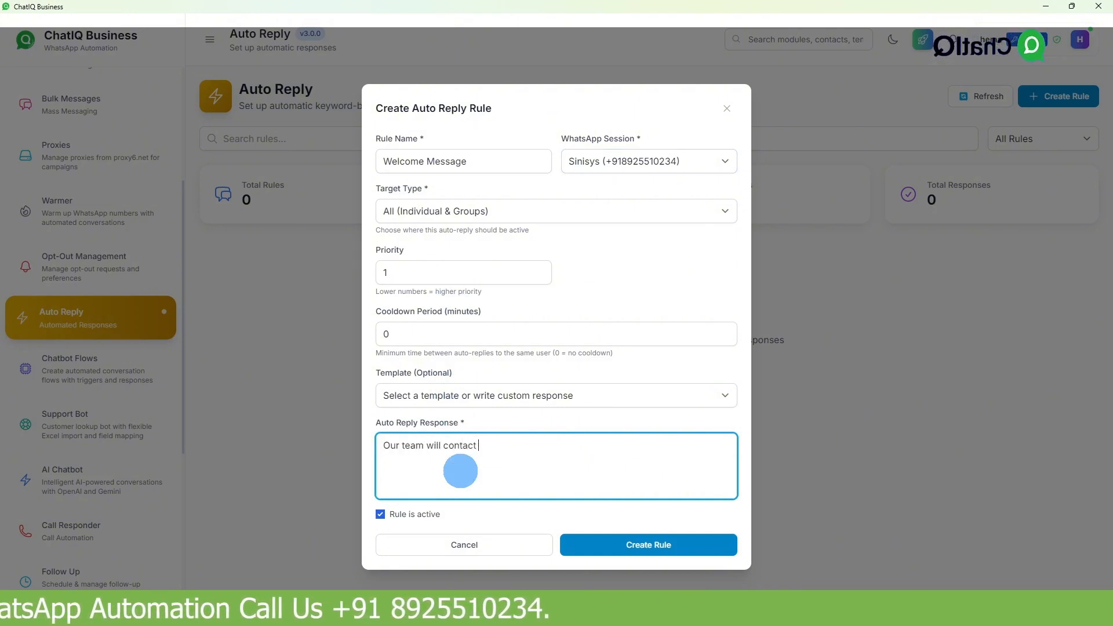
text(you soon)
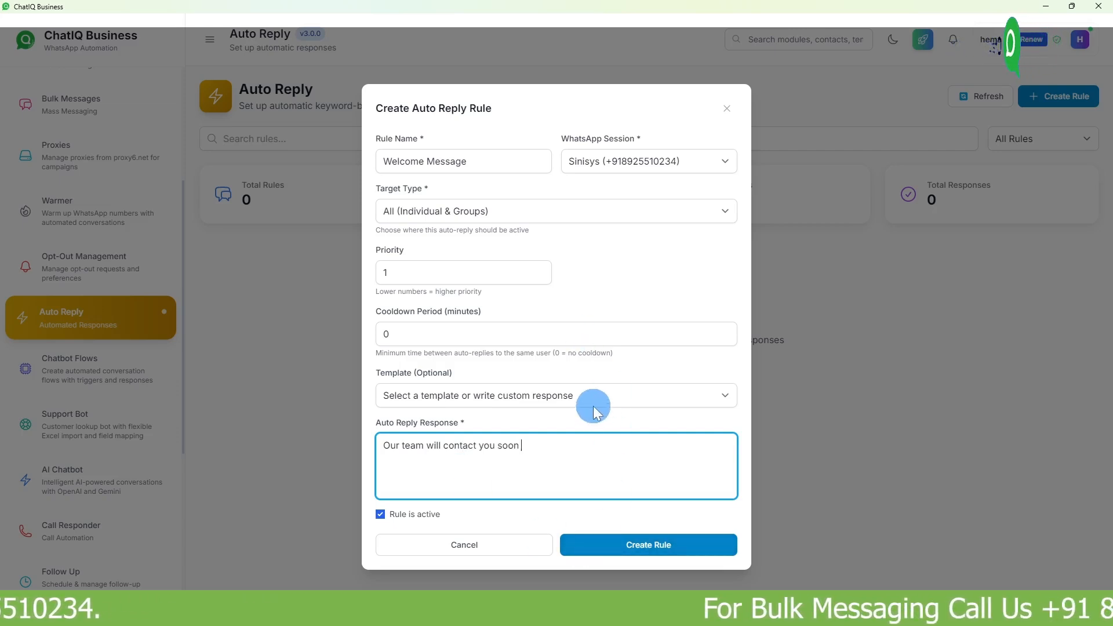
click(562, 392)
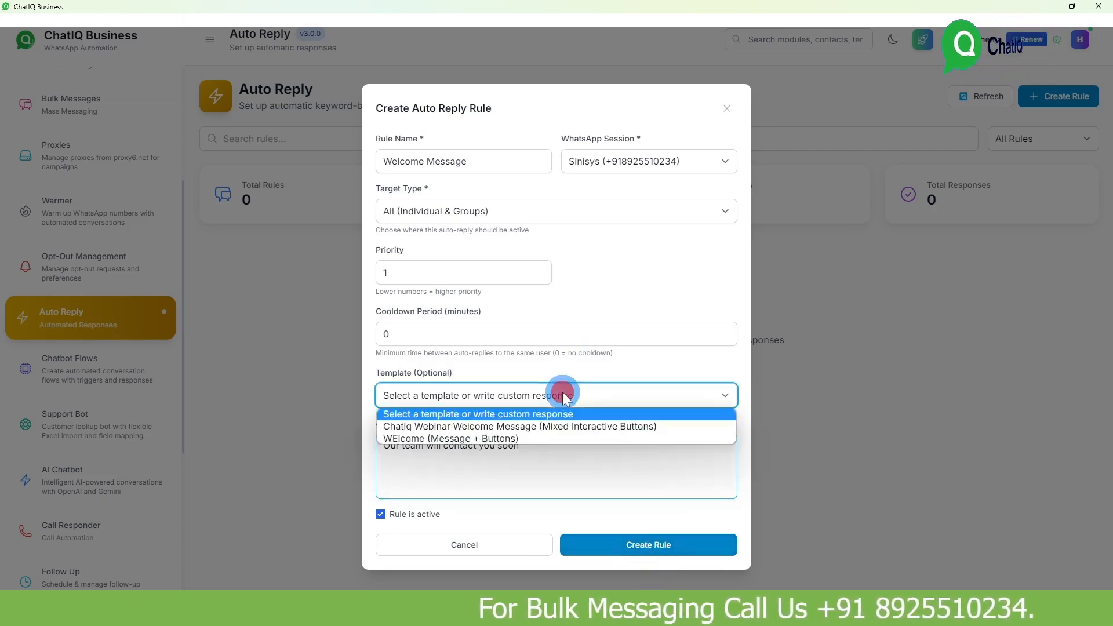
click(517, 331)
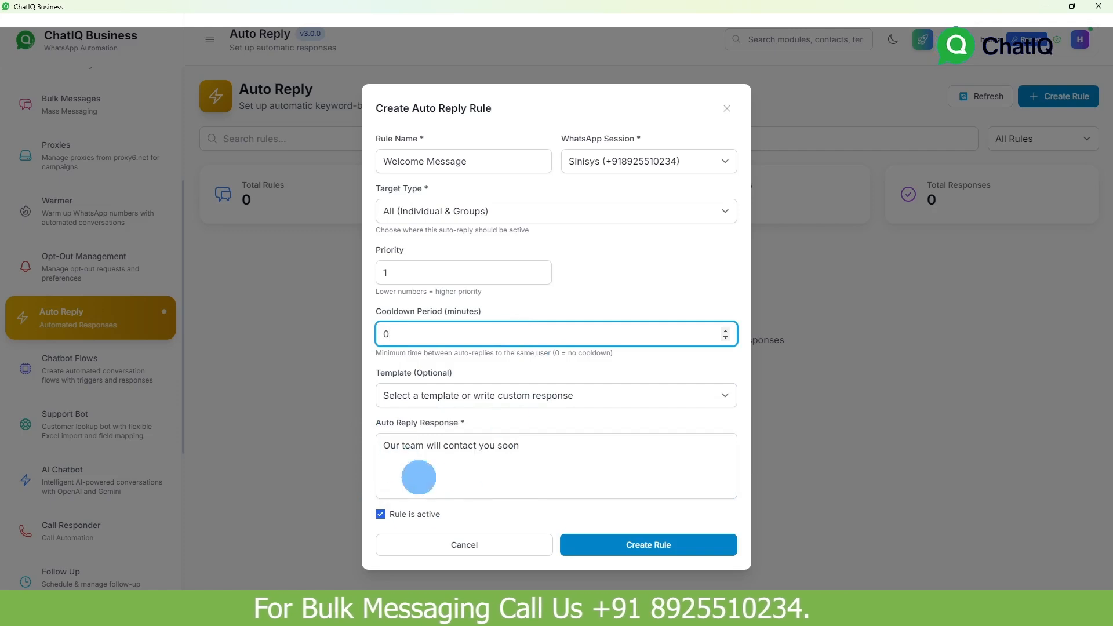
click(630, 546)
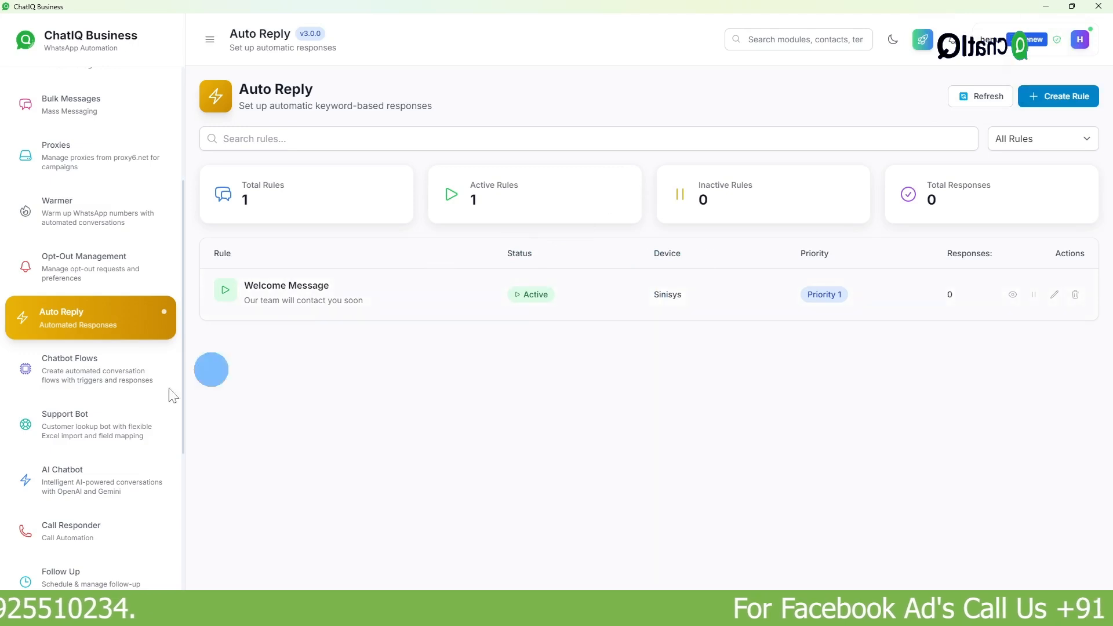
scroll(76, 480, down, 2)
scroll(75, 475, down, 4)
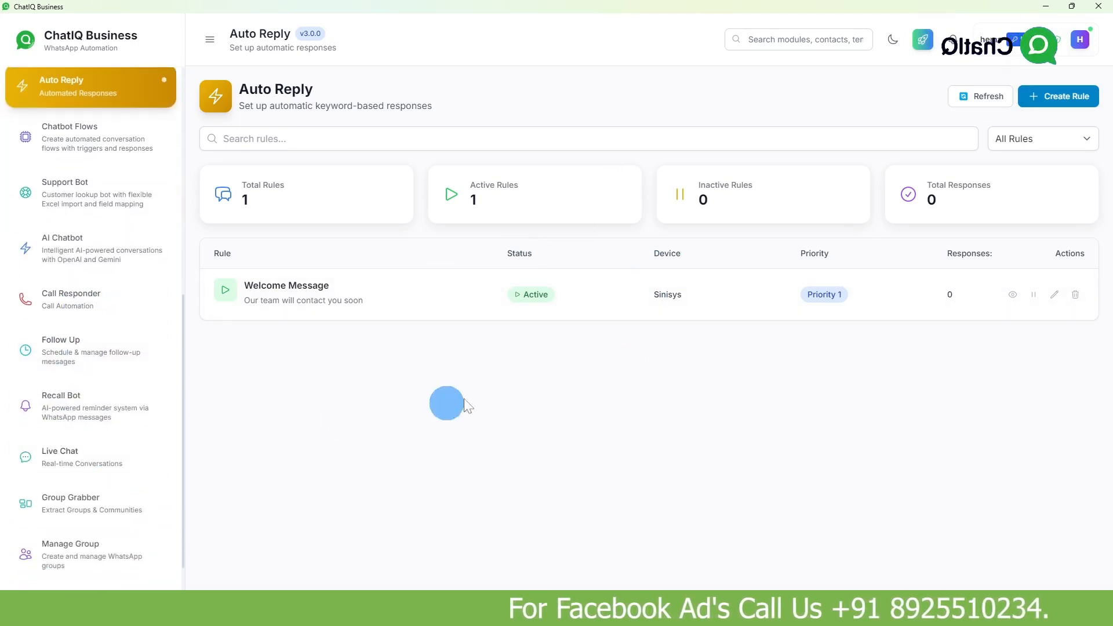
scroll(116, 374, up, 6)
scroll(146, 374, up, 4)
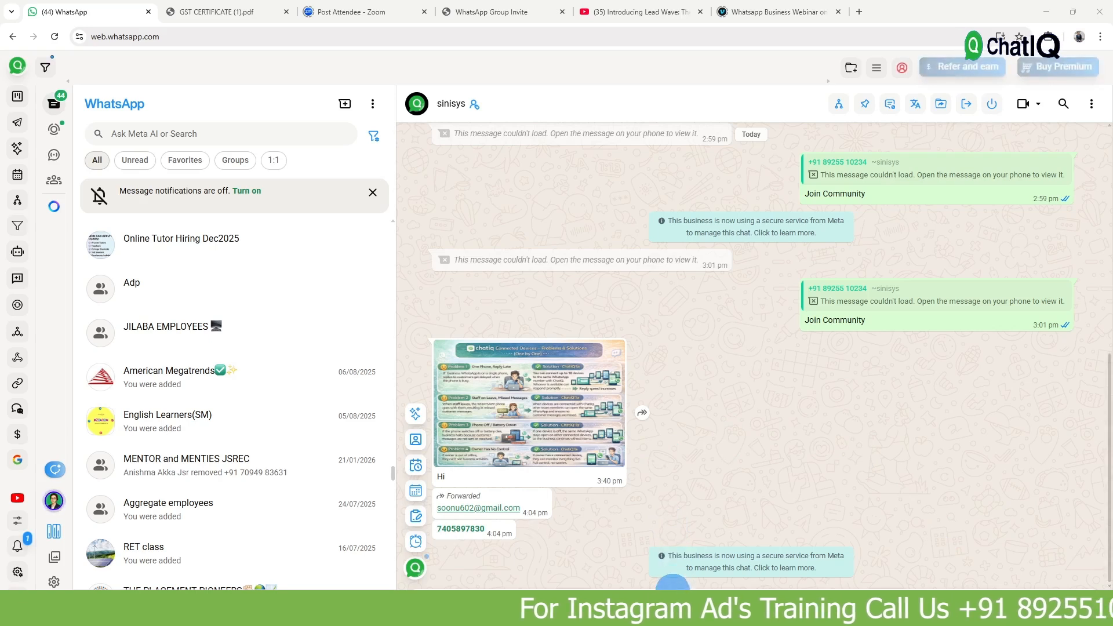
Switch to WhatsApp Web and send "Hi" in the sinisys chat to test the auto-reply
click(671, 589)
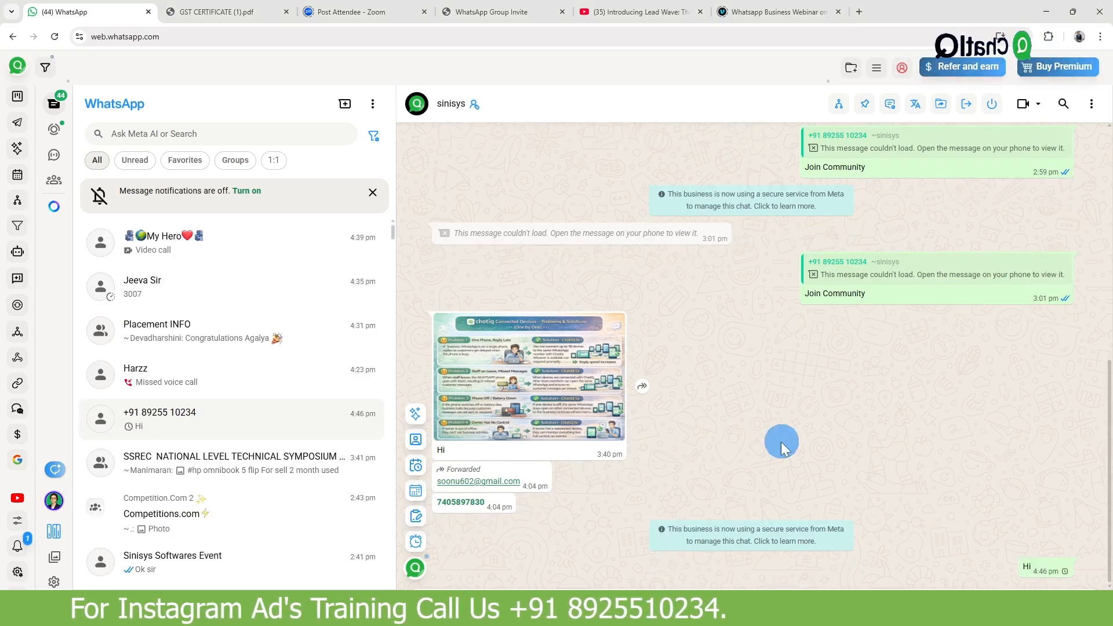
scroll(273, 413, down, 2)
scroll(274, 409, down, 10)
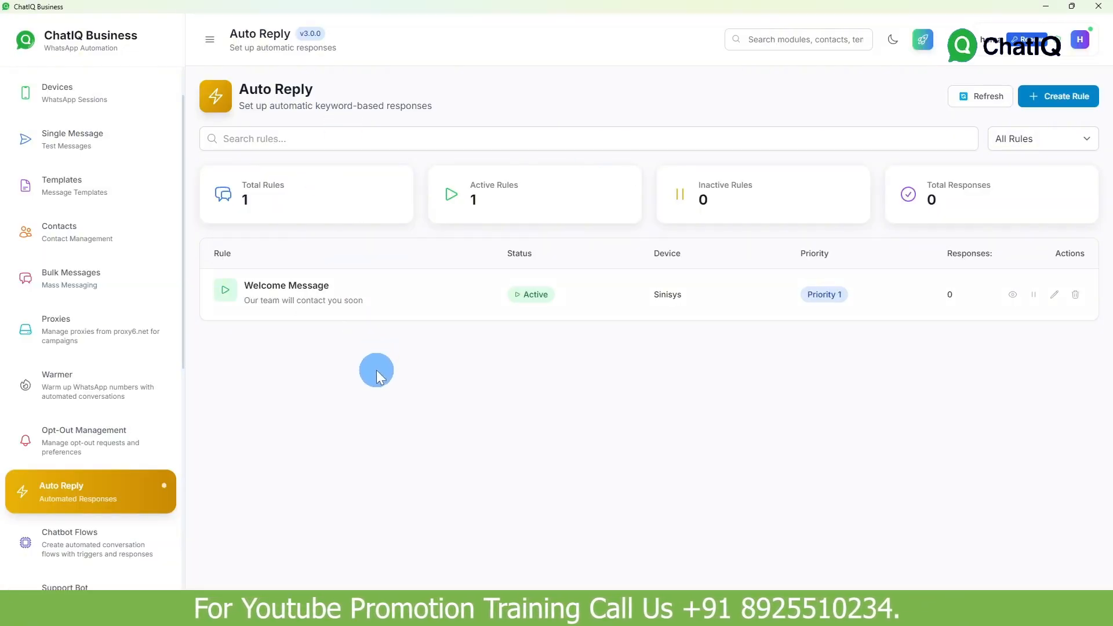
Switch back to ChatIQ Business and start a new chatbot flow named Demo
click(363, 374)
scroll(107, 487, down, 1)
click(104, 487)
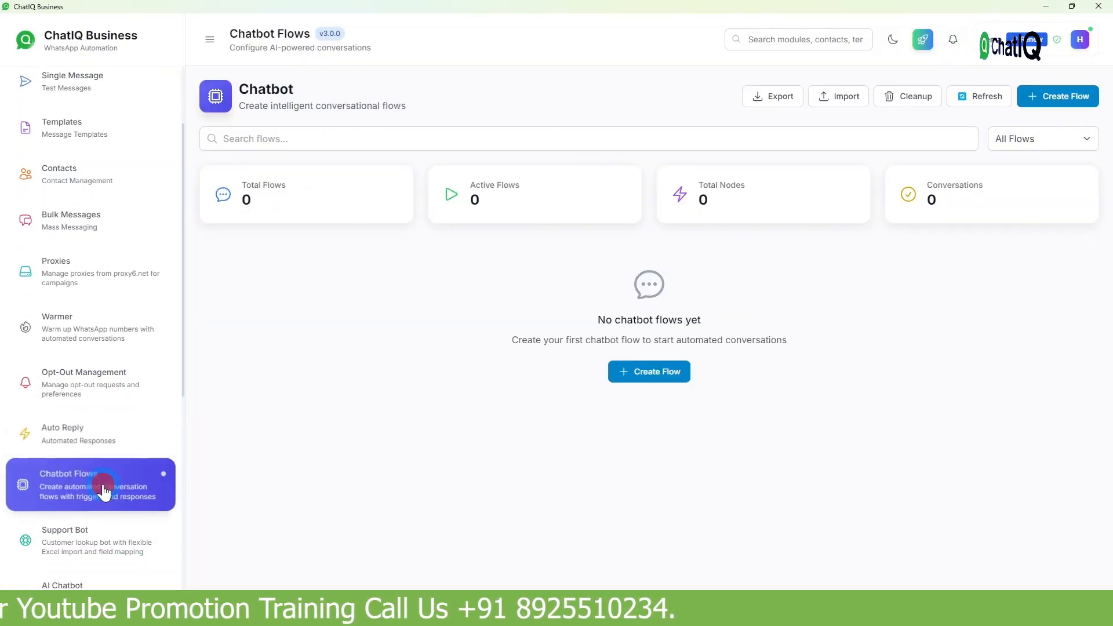
click(678, 380)
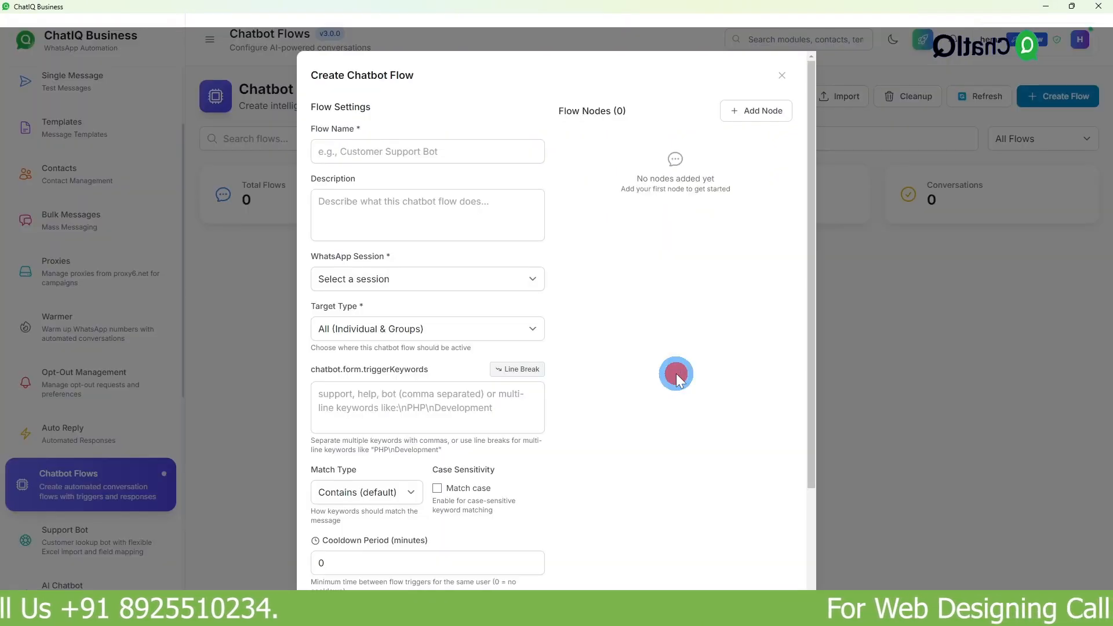
click(432, 156)
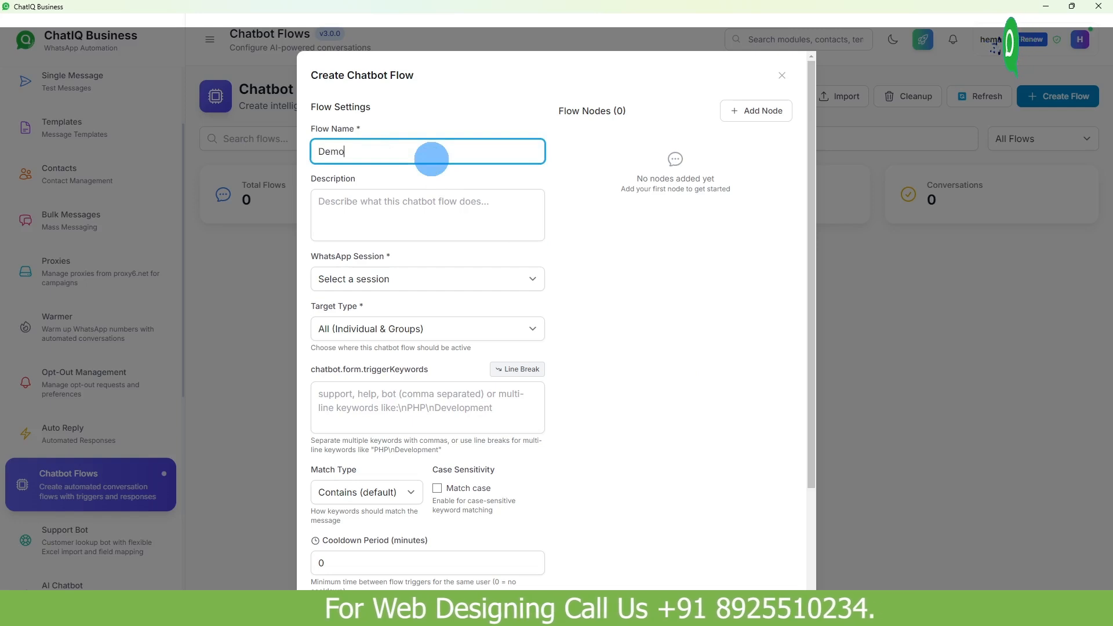
Leave the flow description empty and assign the Sinisys WhatsApp session to the flow
click(466, 216)
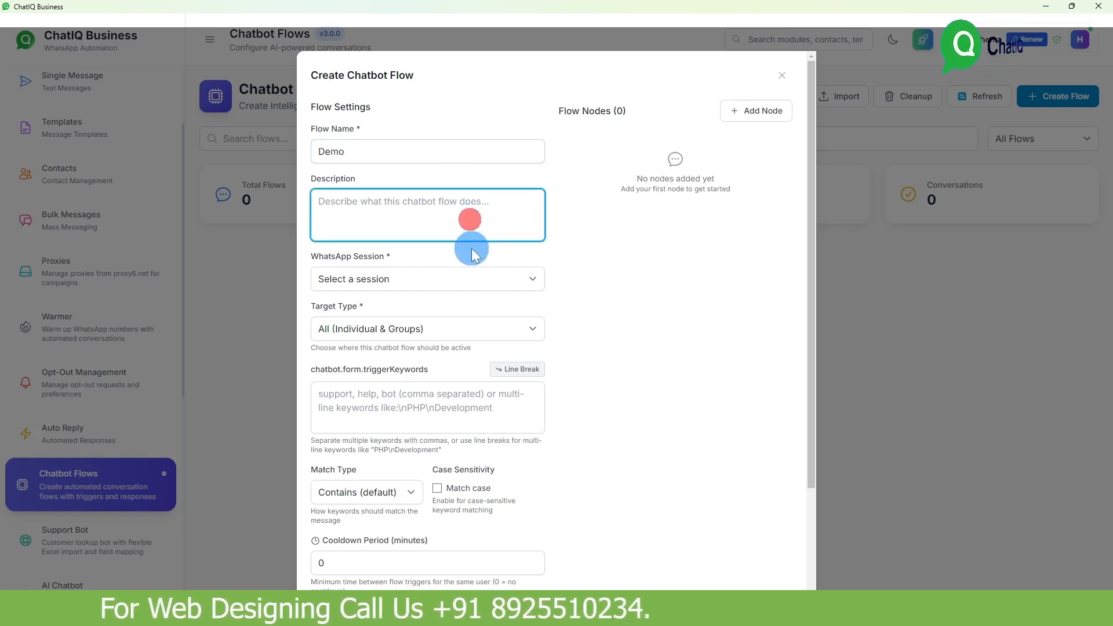
click(462, 280)
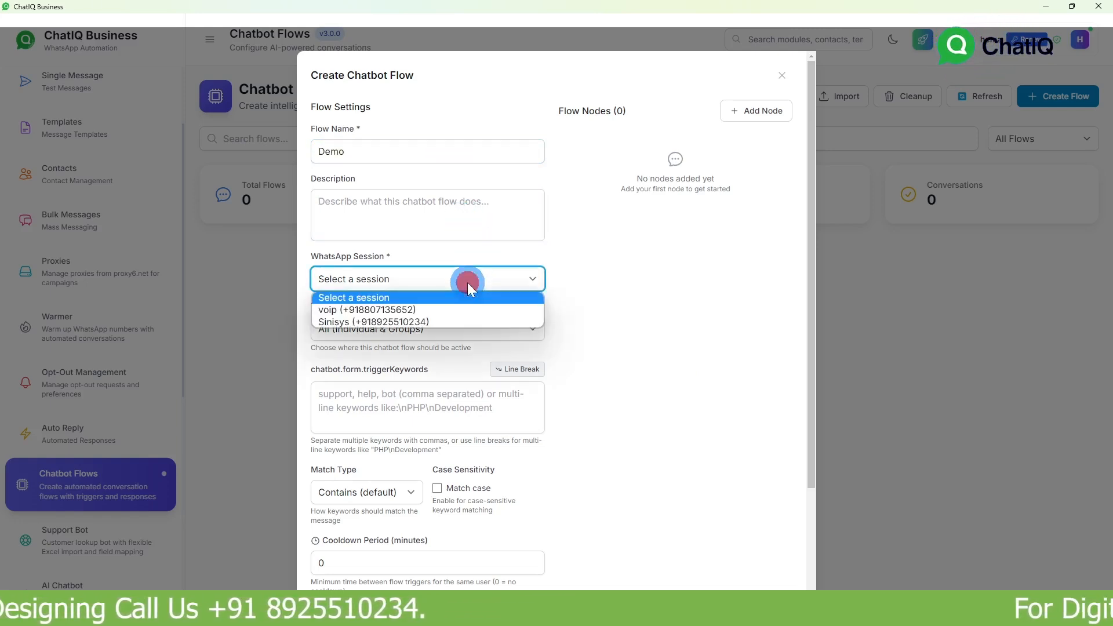
click(441, 319)
Set the flow's trigger keyword to "Hi" with the match type Contains (default)
scroll(449, 290, down, 2)
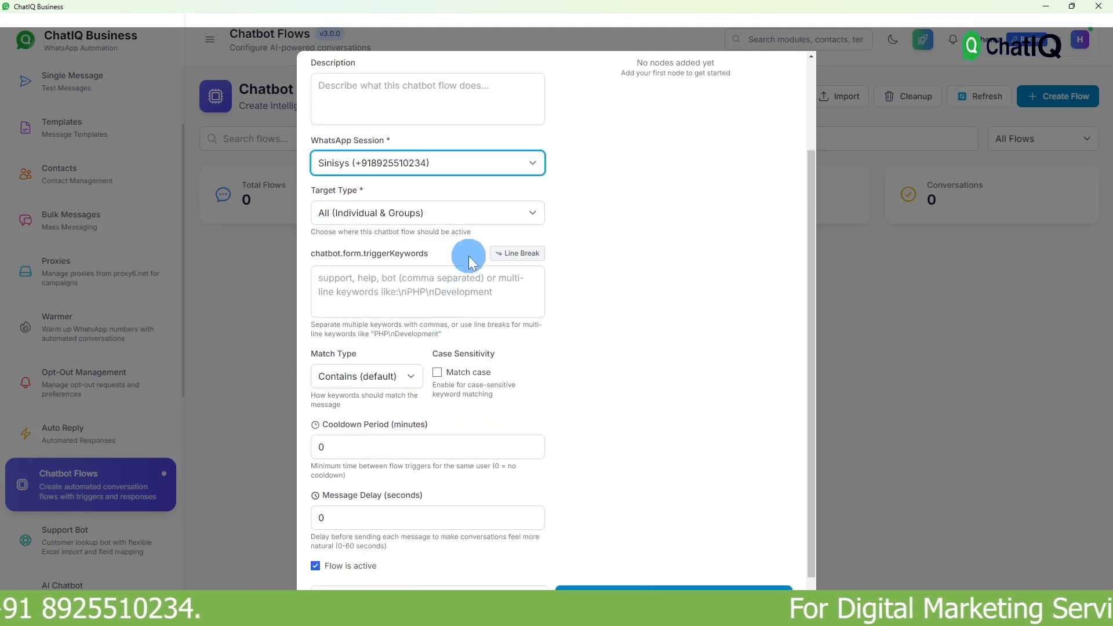
click(396, 280)
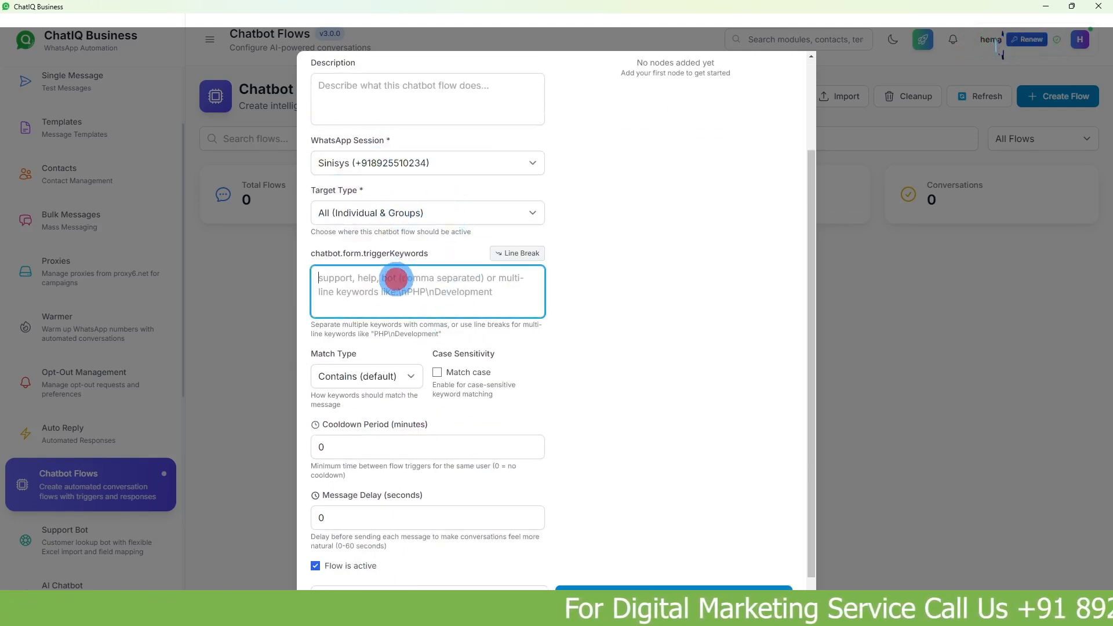
text(Hi)
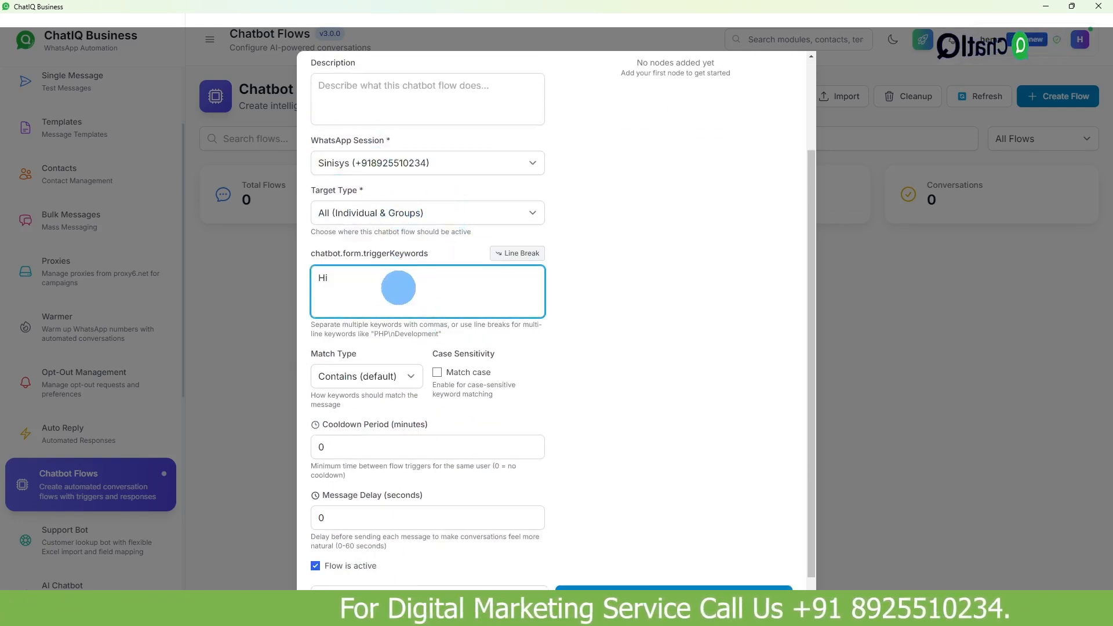
scroll(399, 288, down, 1)
click(410, 357)
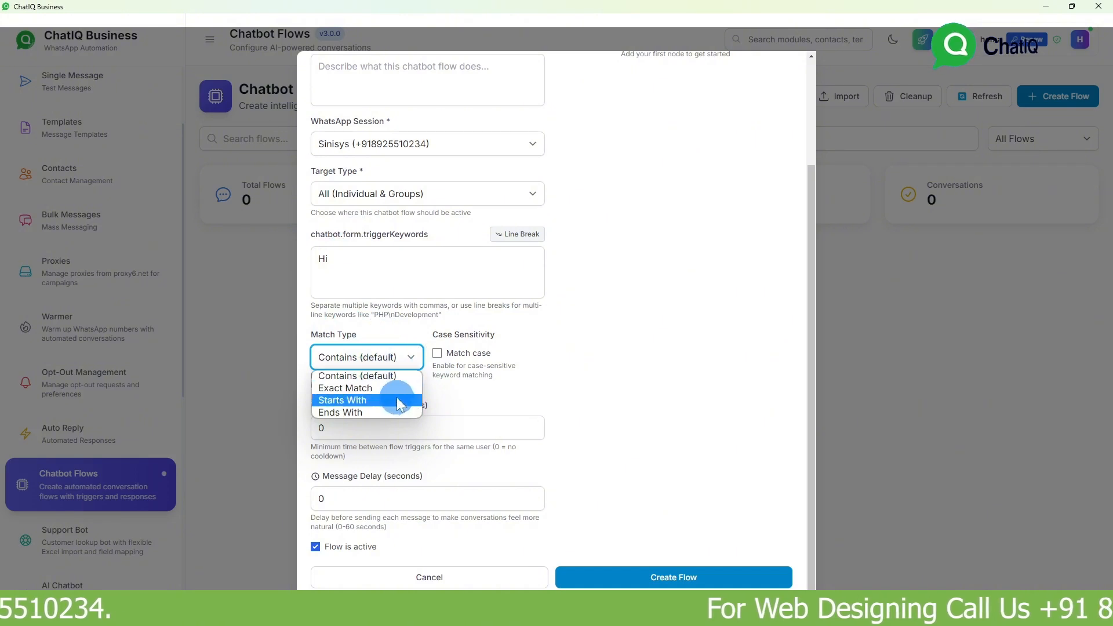
click(385, 375)
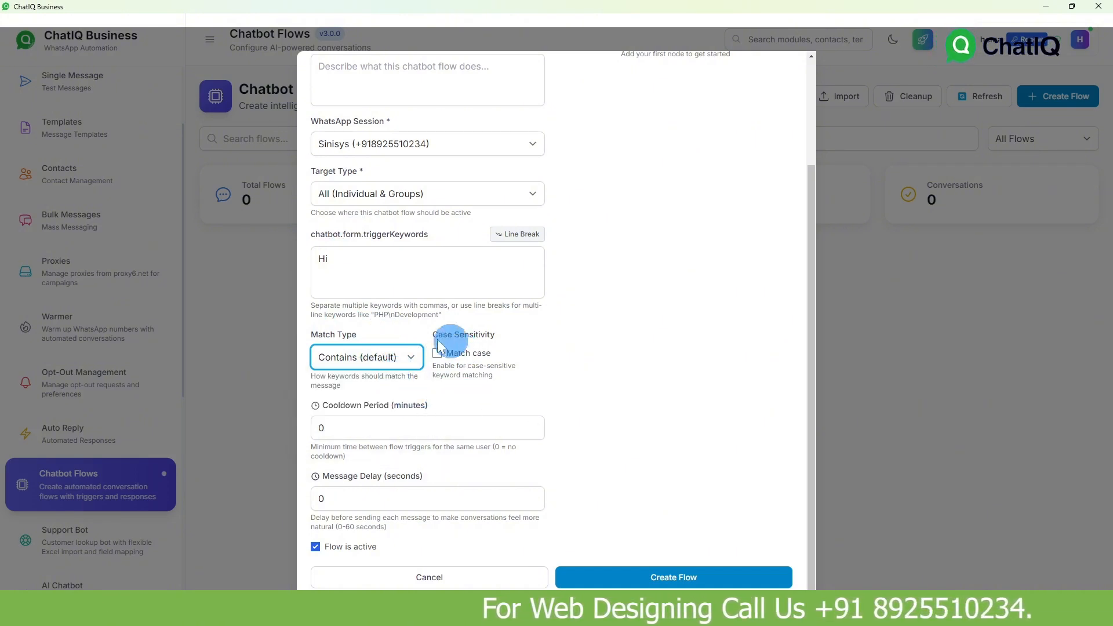
Add a Question node named "first msg" with the message content "How can i help you ?"
scroll(498, 316, up, 3)
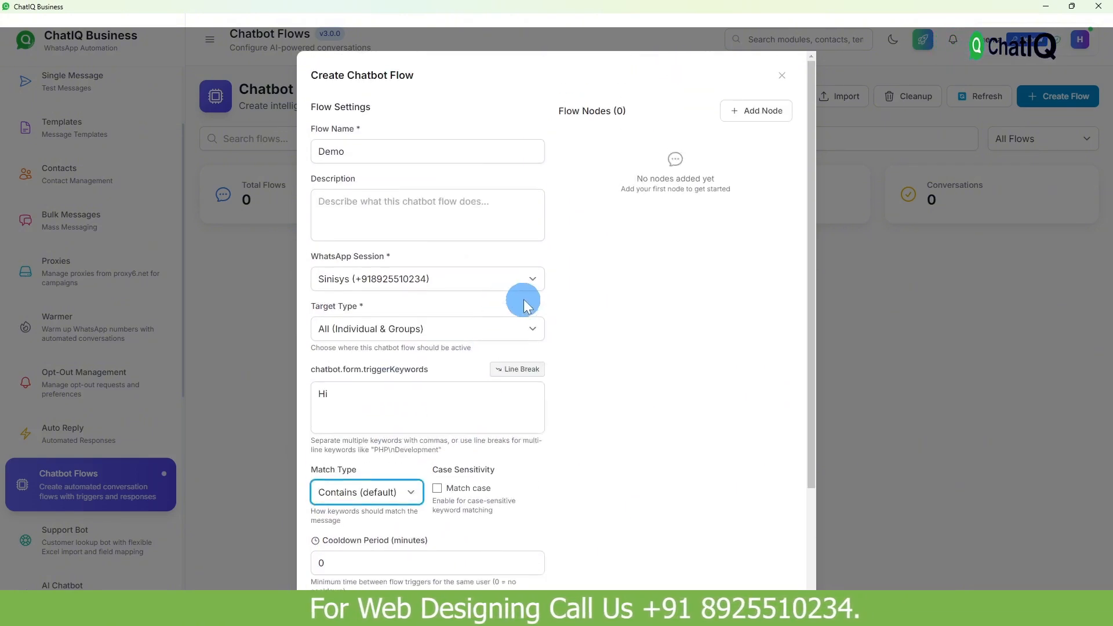
click(763, 111)
click(585, 176)
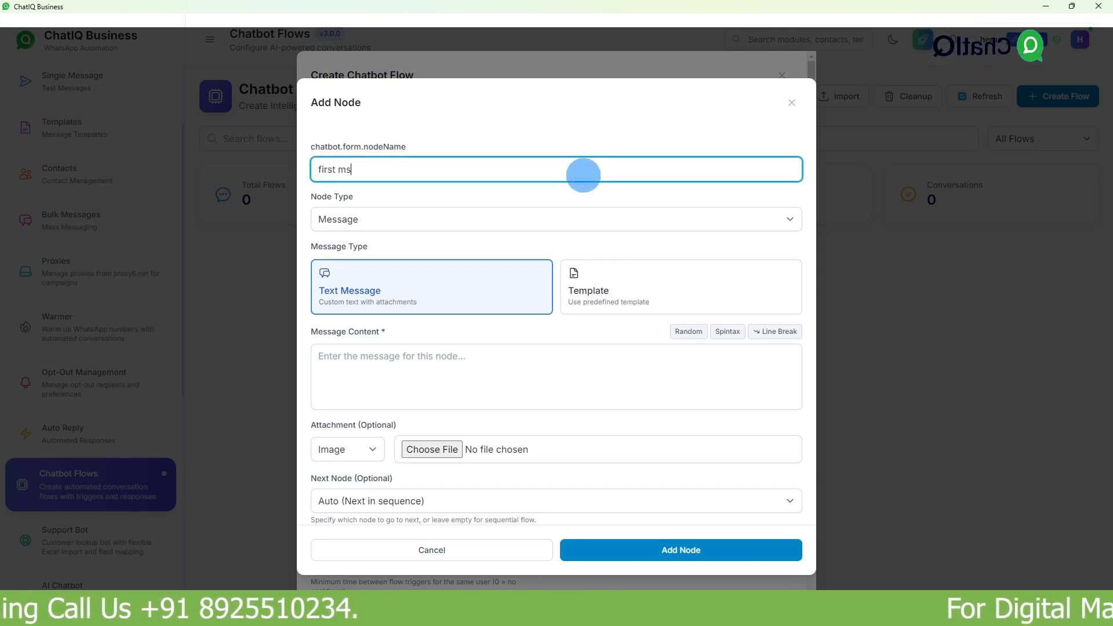
click(465, 216)
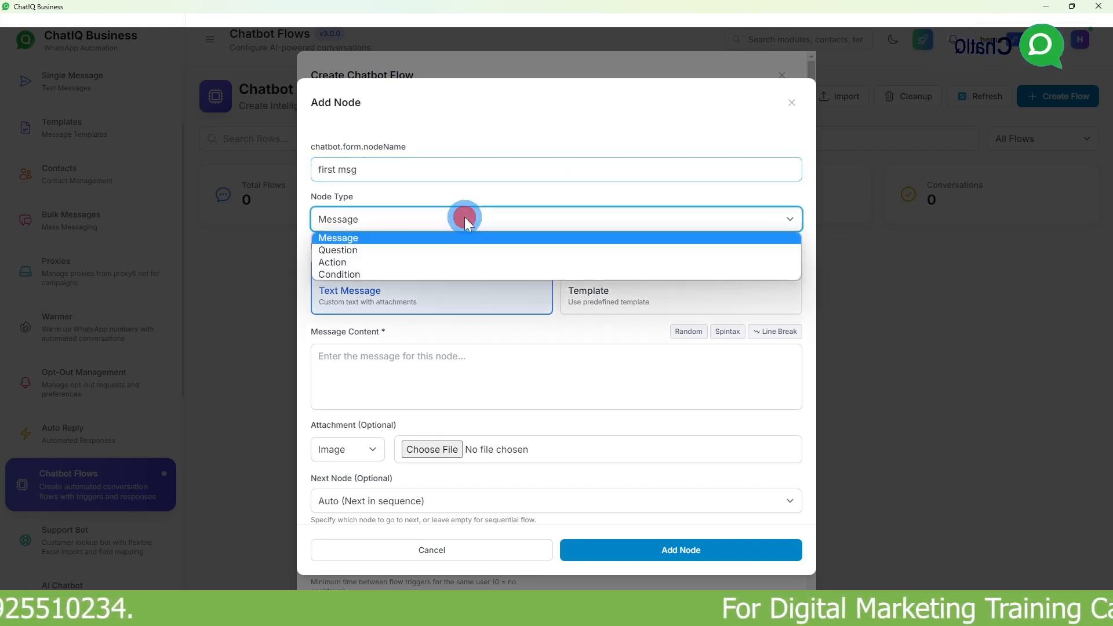
click(401, 250)
scroll(398, 243, down, 2)
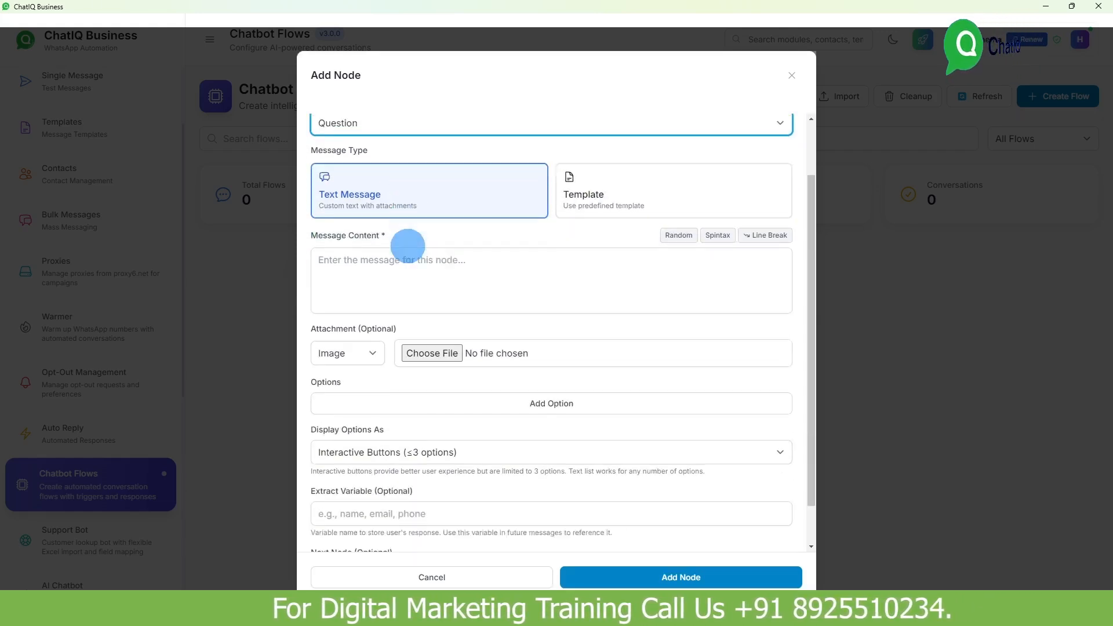
click(411, 228)
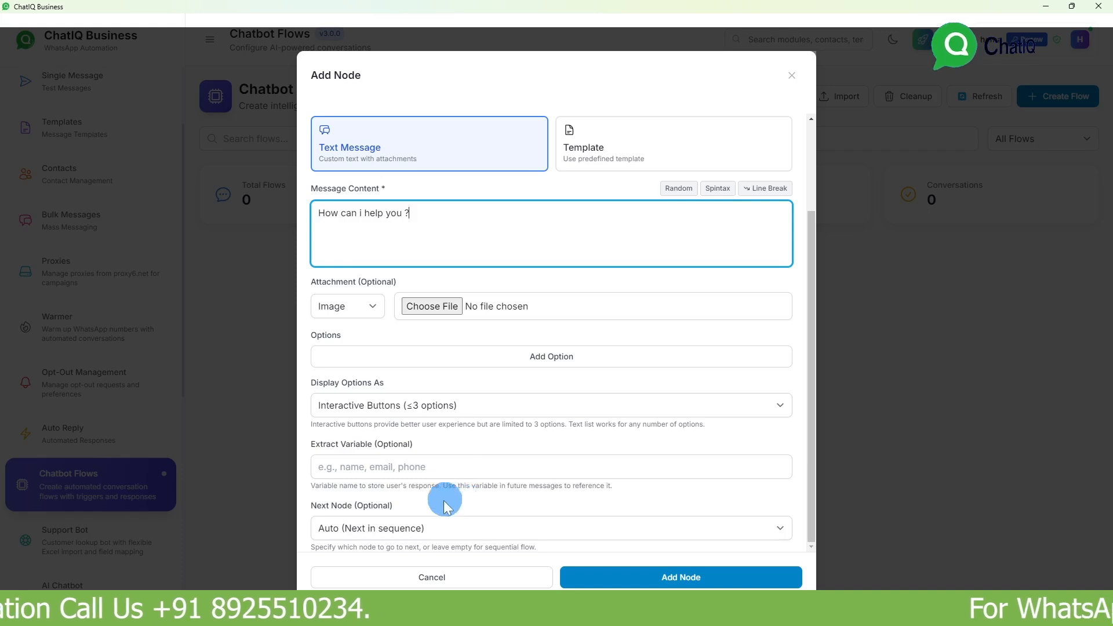
click(668, 582)
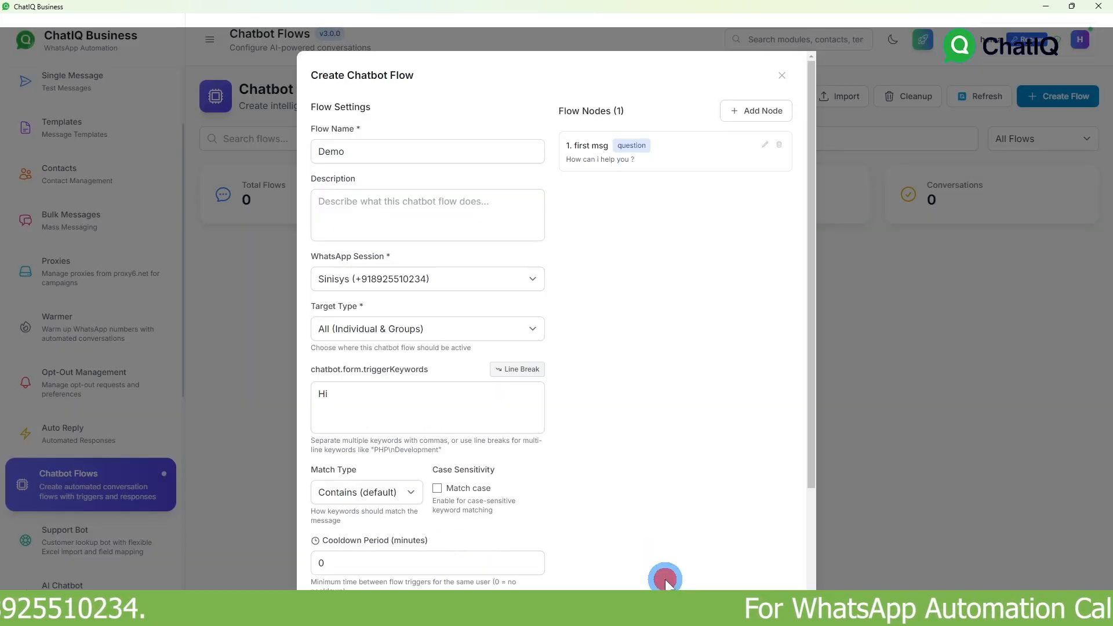
scroll(645, 214, down, 2)
scroll(538, 210, down, 1)
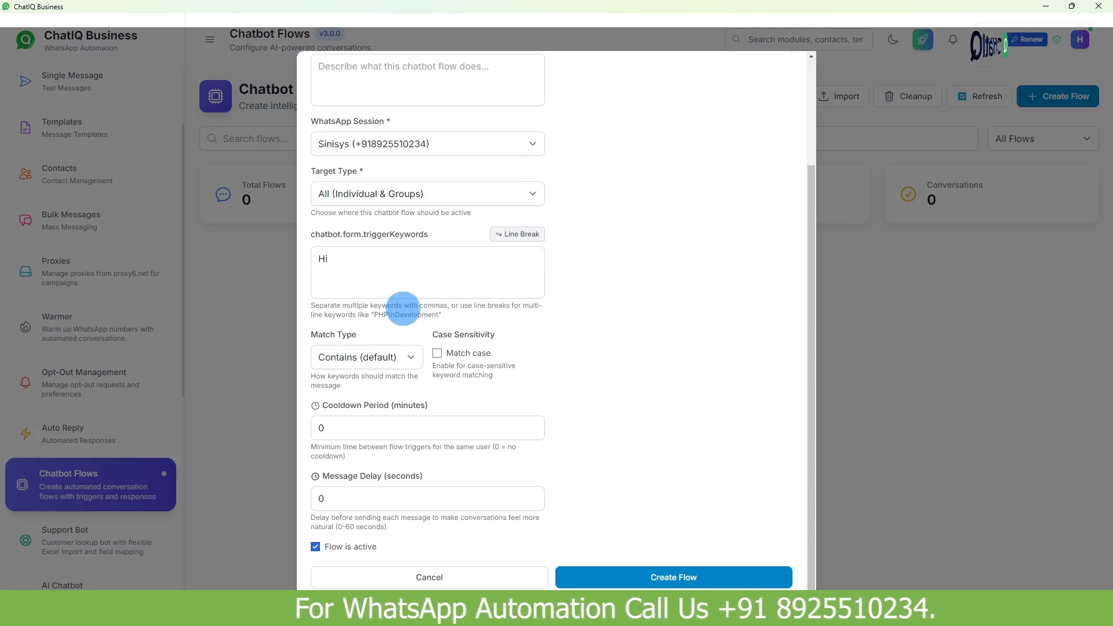
scroll(454, 315, up, 1)
scroll(450, 315, down, 1)
scroll(450, 316, up, 3)
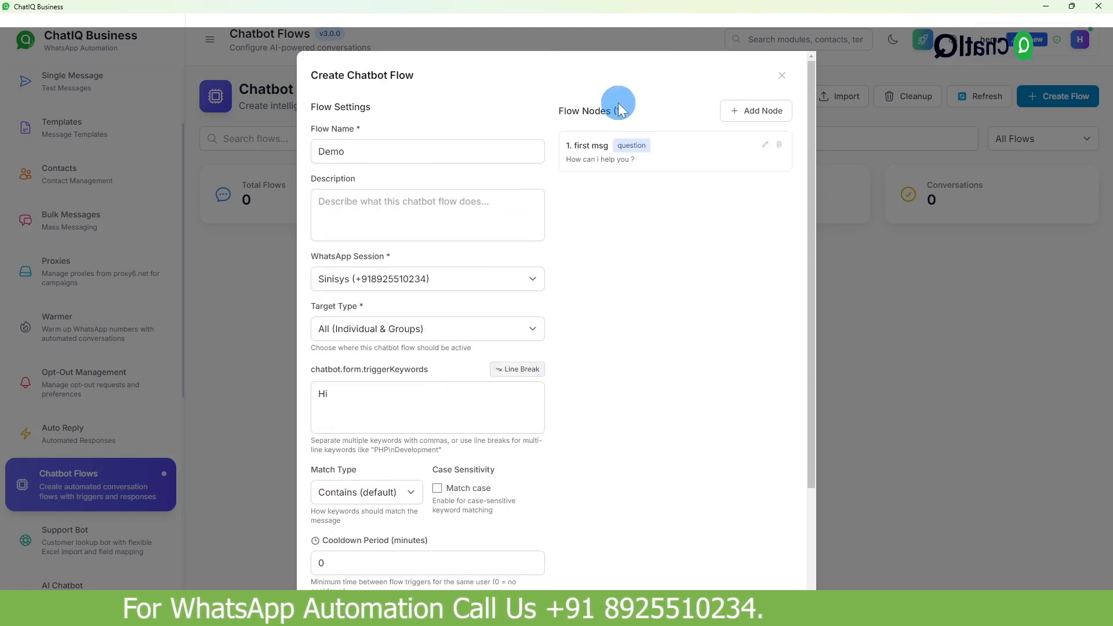
Start another flow node named "second msg" with the node type Message
click(722, 113)
click(525, 169)
text(second msg)
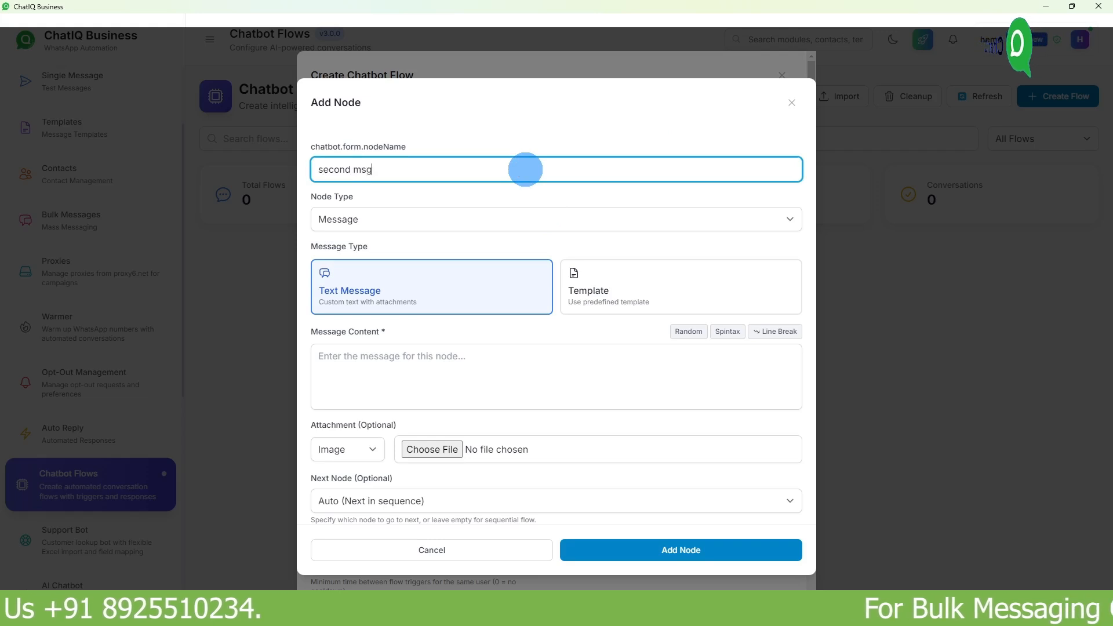
click(455, 367)
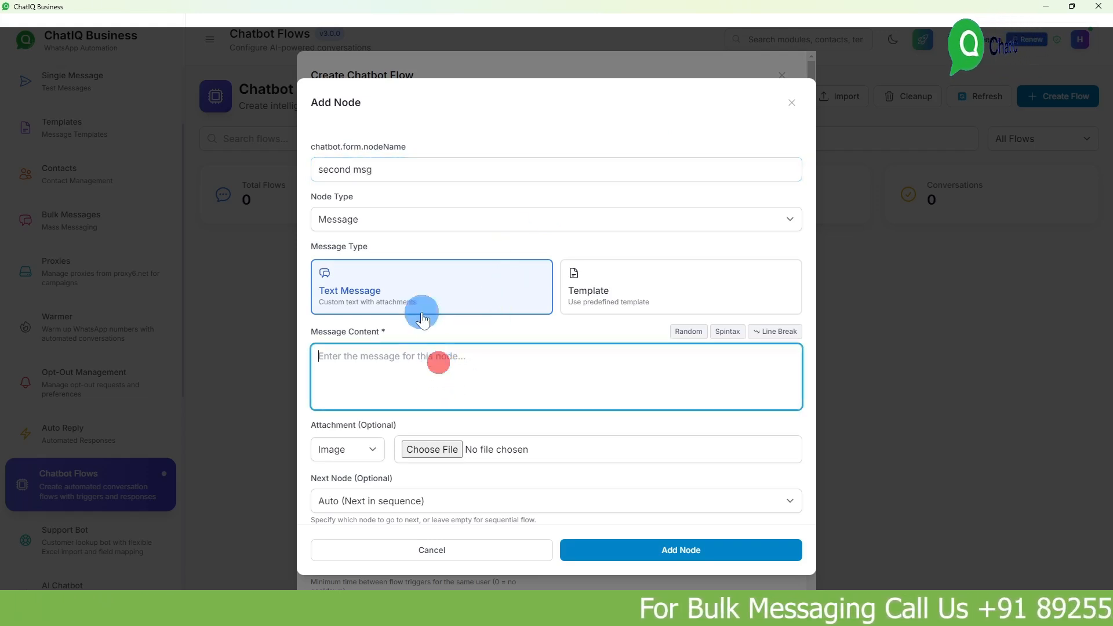
click(397, 219)
click(395, 238)
Enter "Choose any of one" as the message content of the second msg node
click(399, 369)
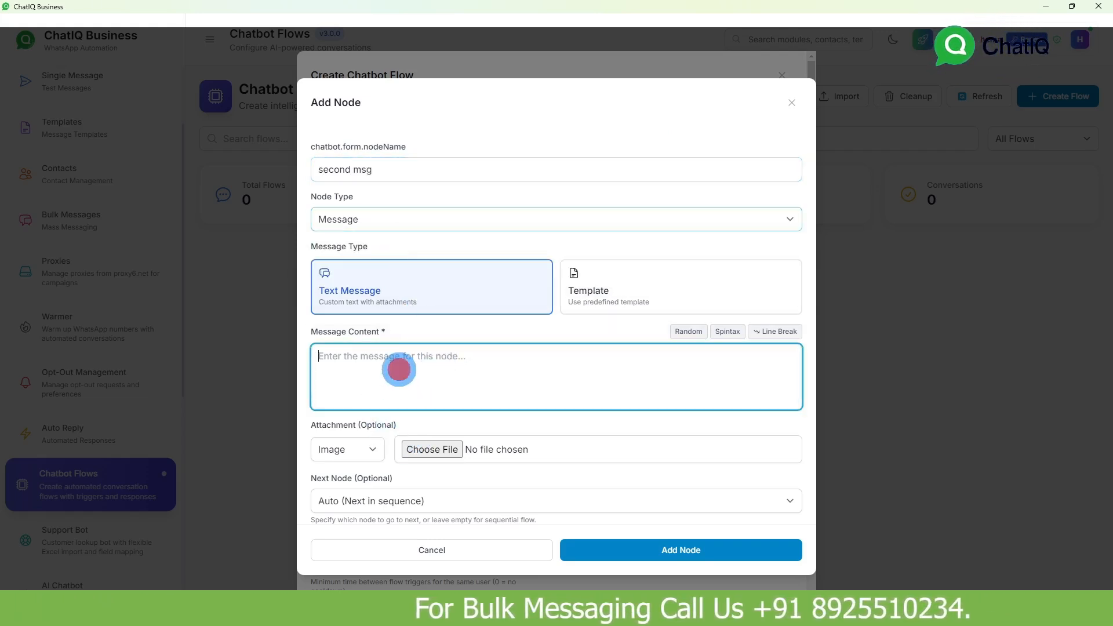
text(Choos)
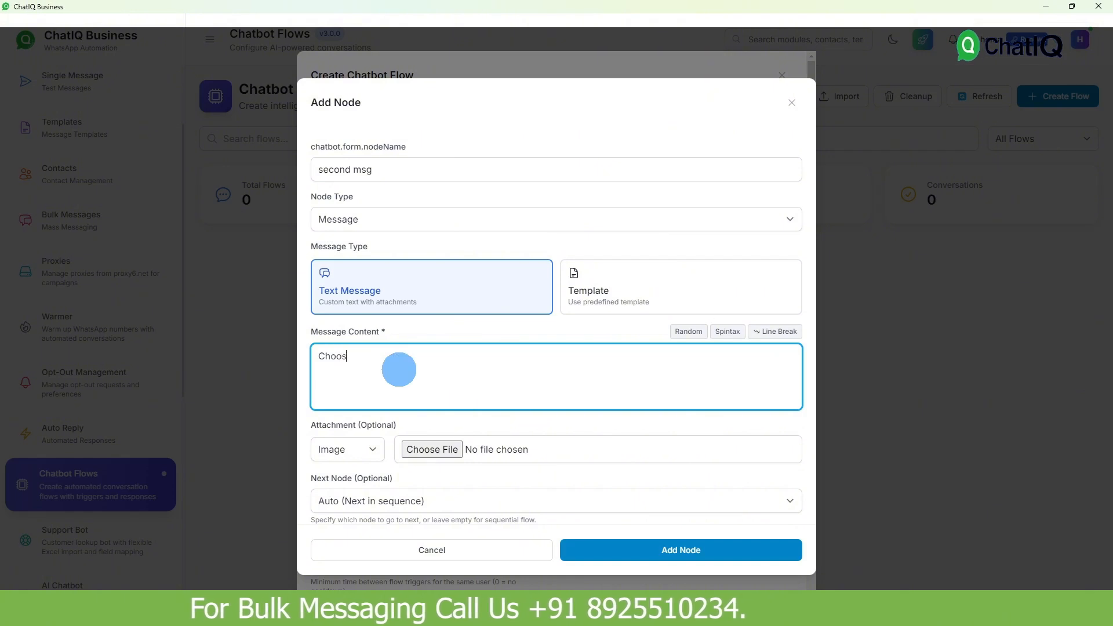
text(e any og)
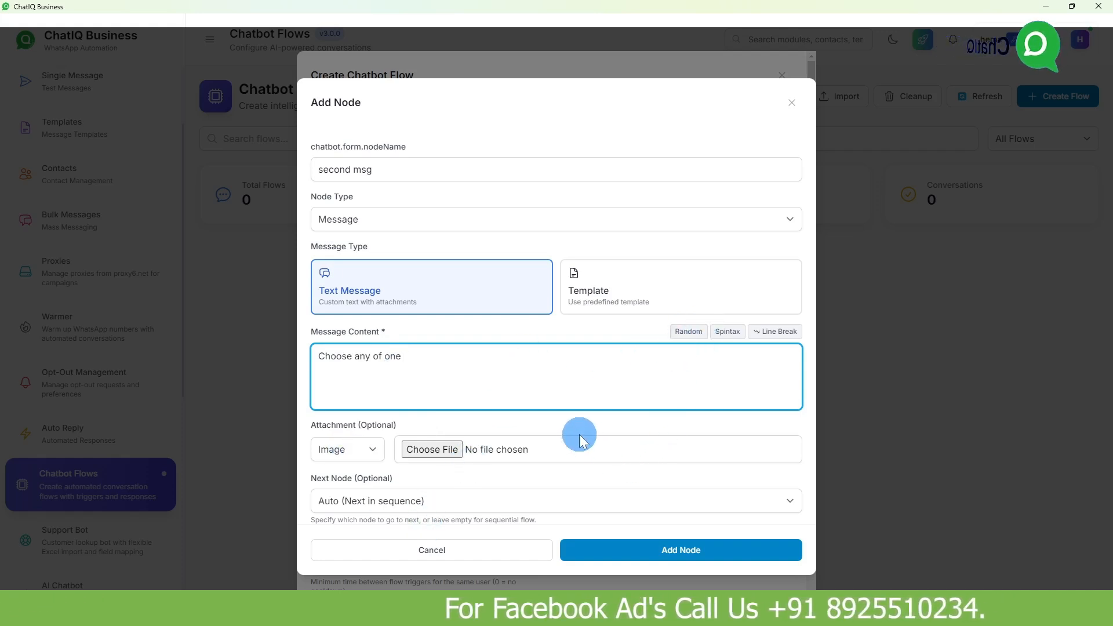
Change the node type of the second msg node to Question
click(399, 214)
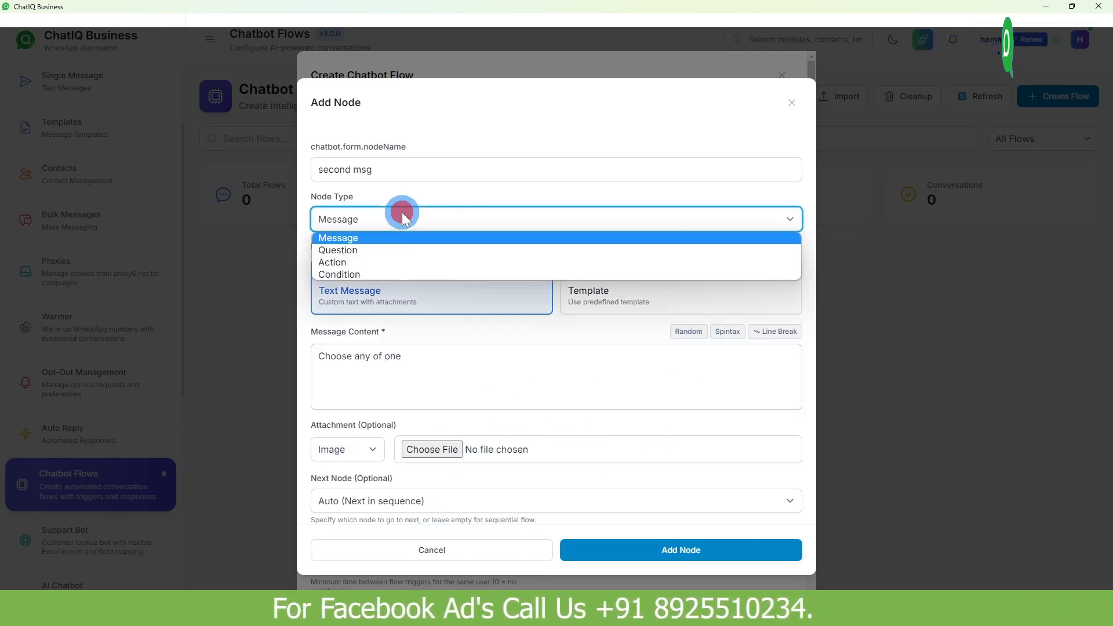
click(388, 249)
click(406, 318)
scroll(539, 464, down, 2)
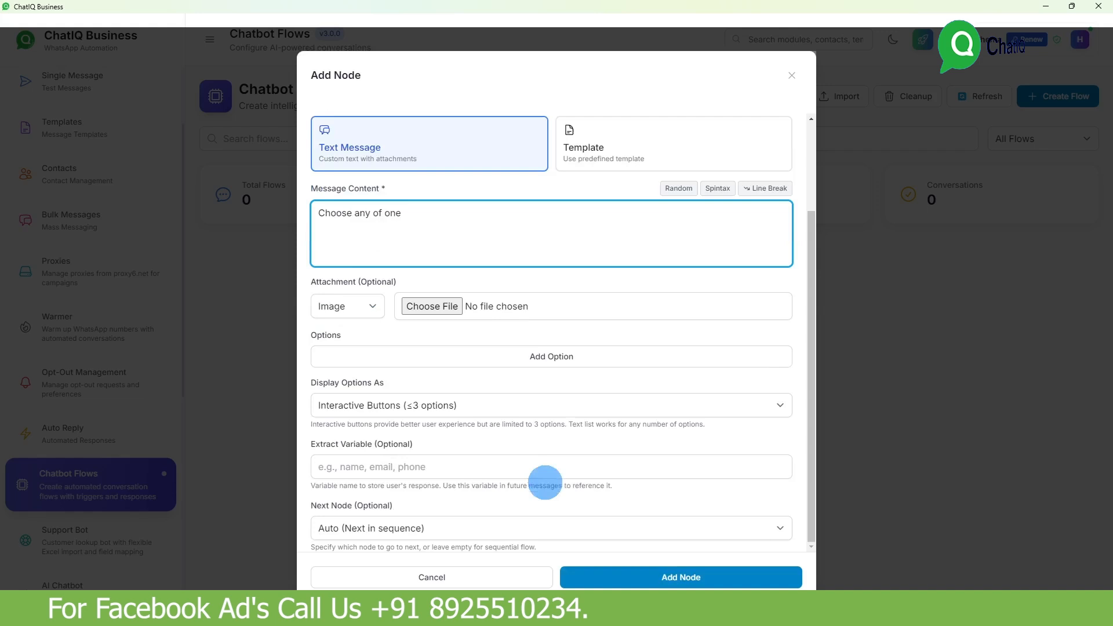
Give the second msg node the options "product 1", "product 2" and "product 3", and add the node to the flow
click(528, 357)
click(509, 356)
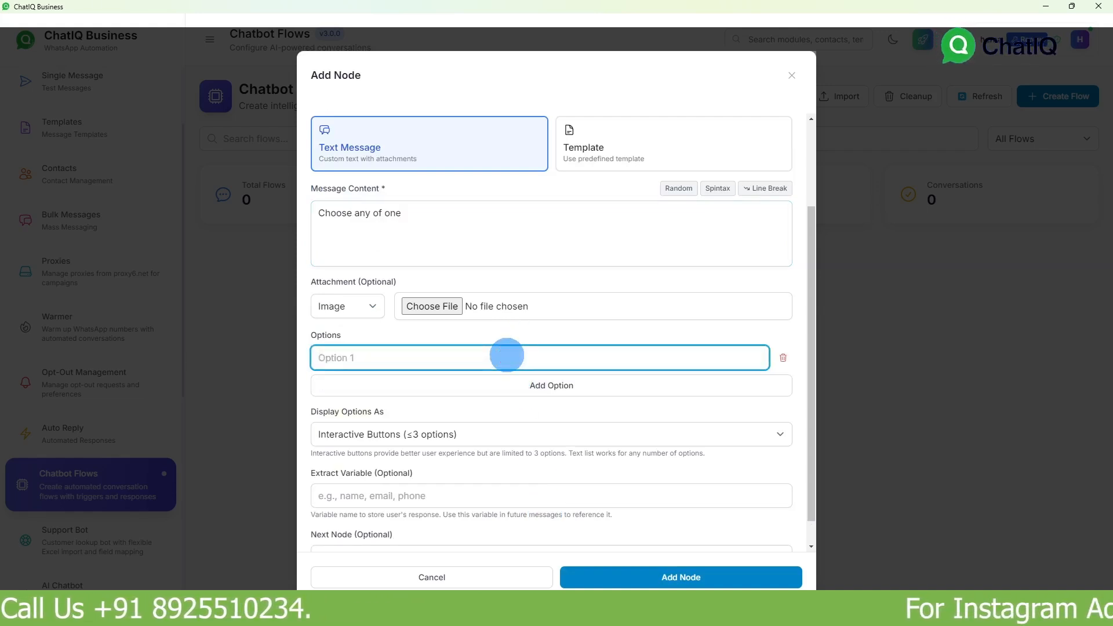
text(product 1)
click(552, 384)
click(503, 387)
text(product 2)
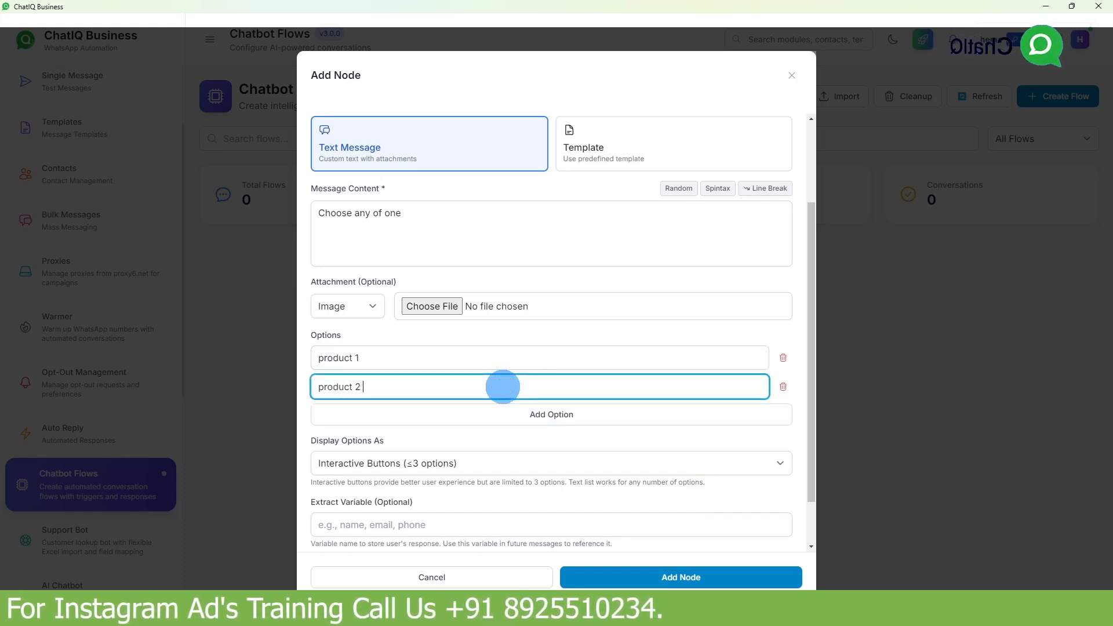
click(509, 414)
click(512, 416)
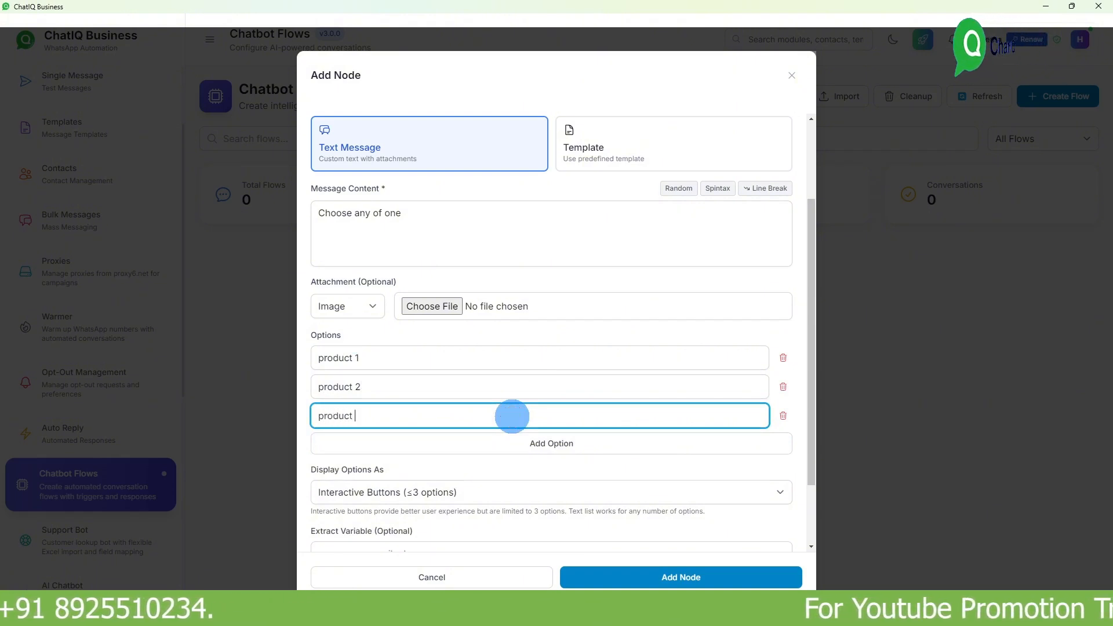
text(product 3)
scroll(510, 416, down, 2)
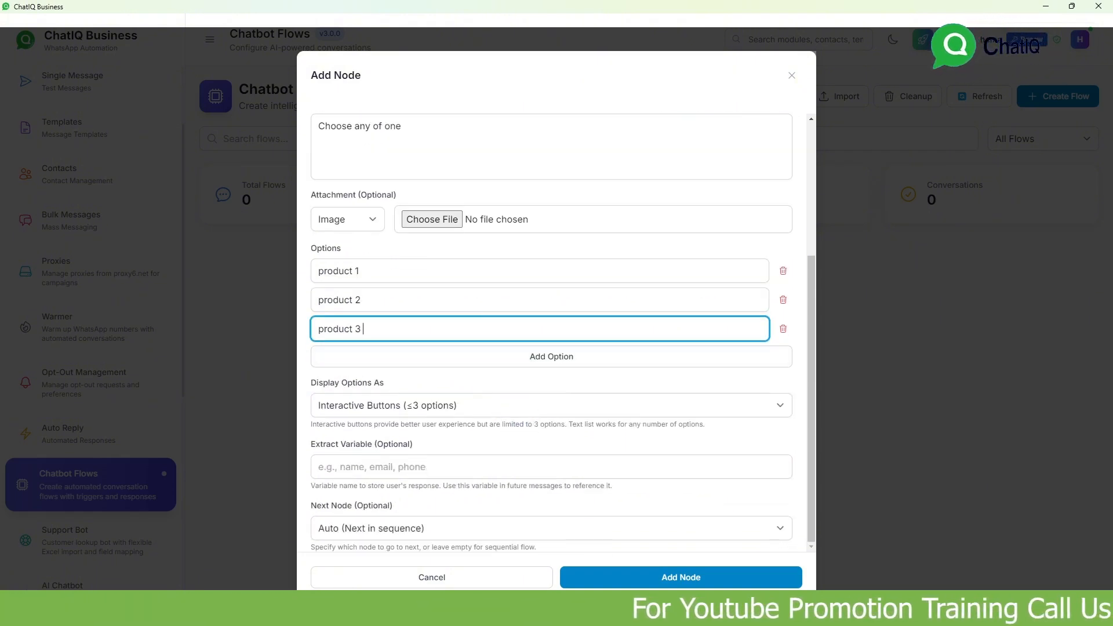
click(659, 577)
Start another flow node named "third message" with the node type Message
click(748, 109)
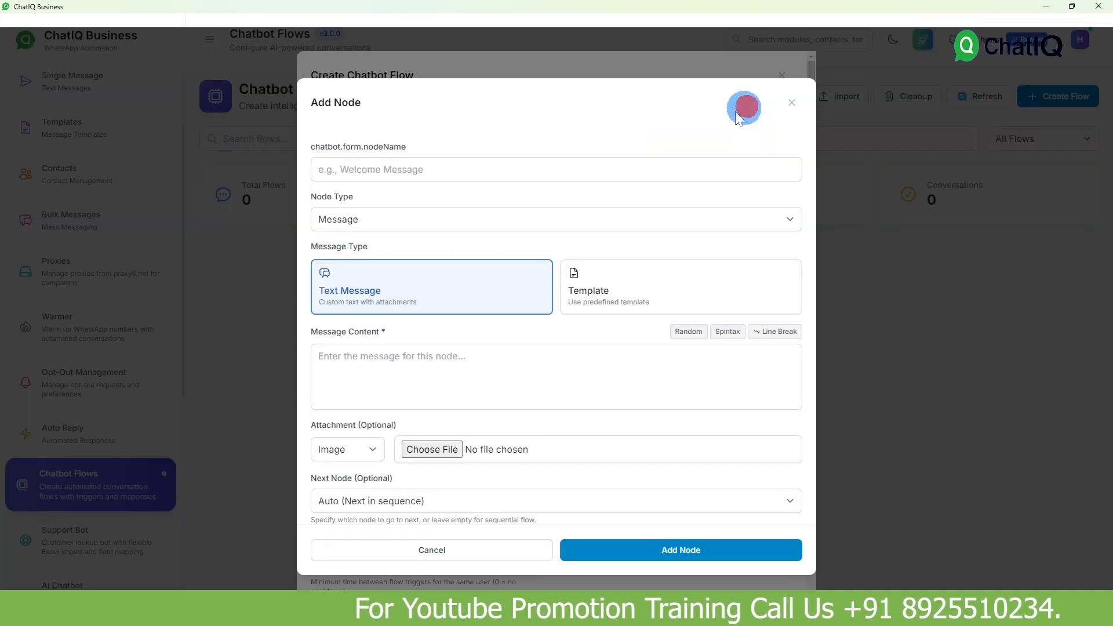
click(497, 212)
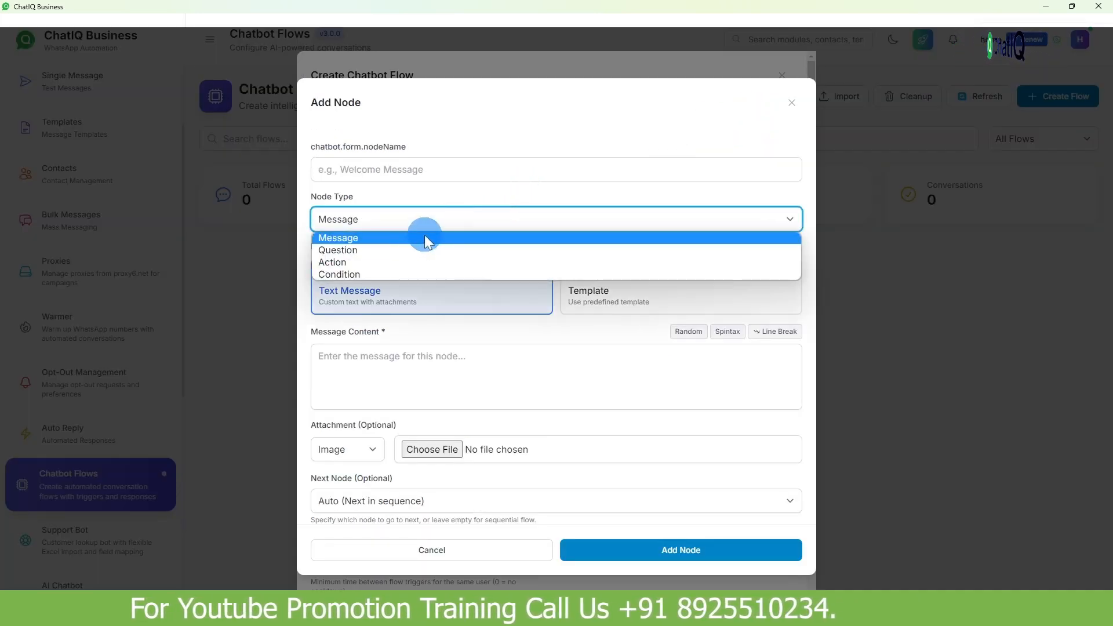
click(423, 237)
click(423, 170)
text(third messa)
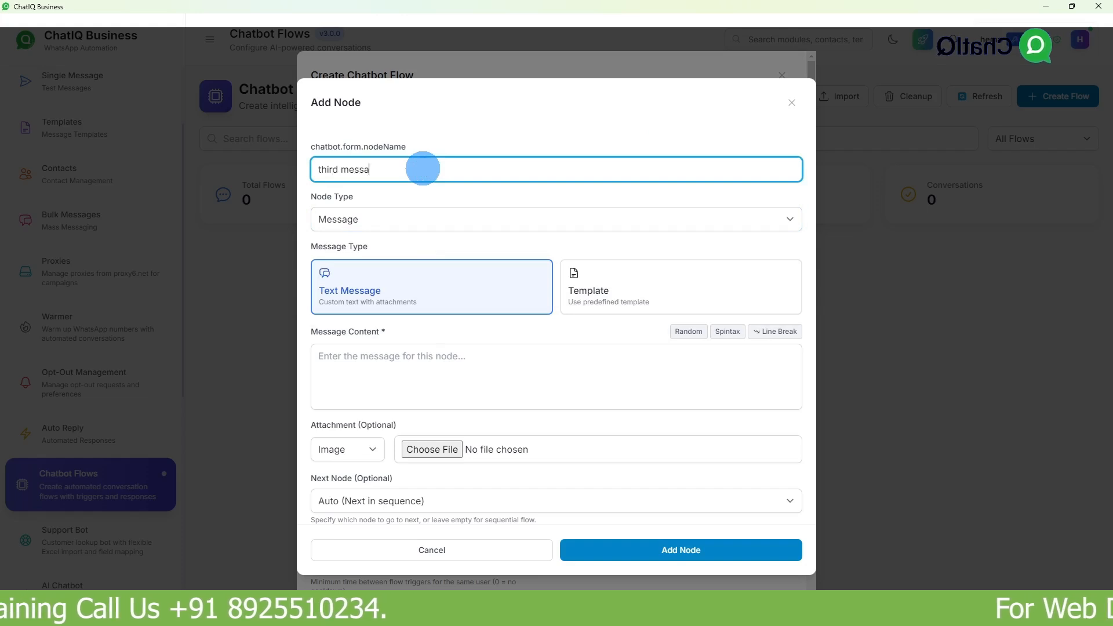
text(ge)
Enter "Thank you for choosing us ...our team will contact you soon" as the message content of the third message node
click(492, 371)
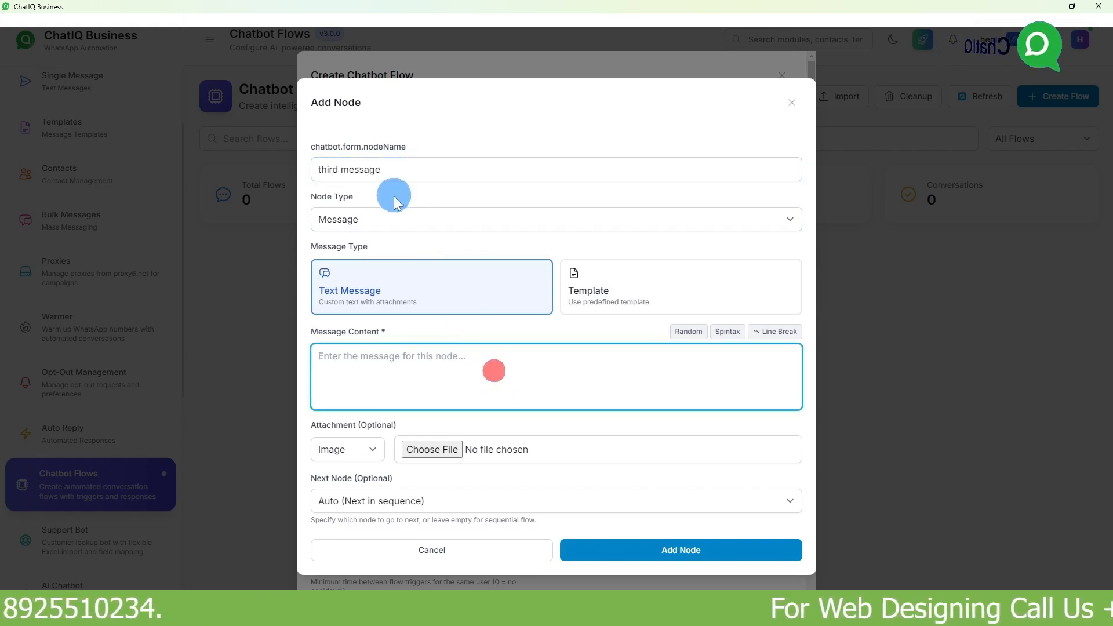
click(440, 367)
text(Thank yp)
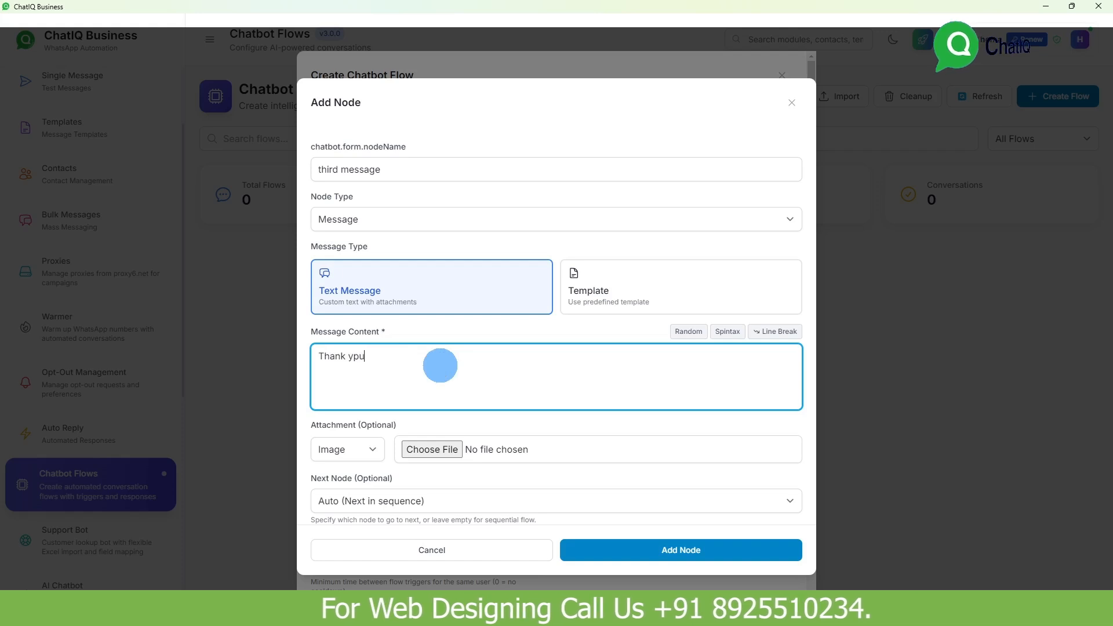
key(BackSpace)
text(ou for choosing us ...our)
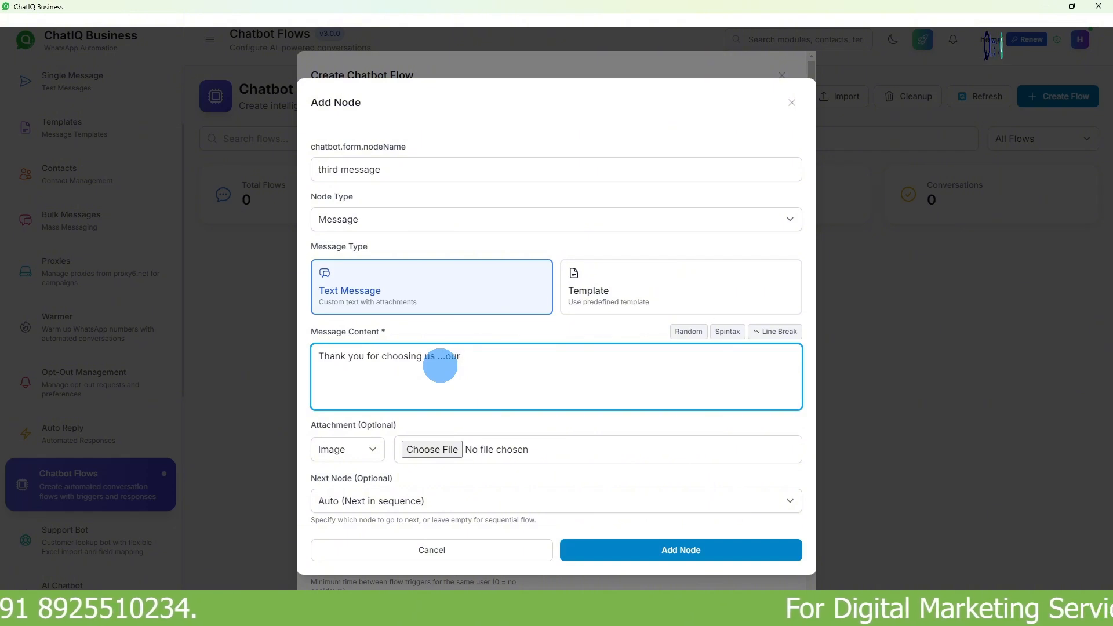
text(wil)
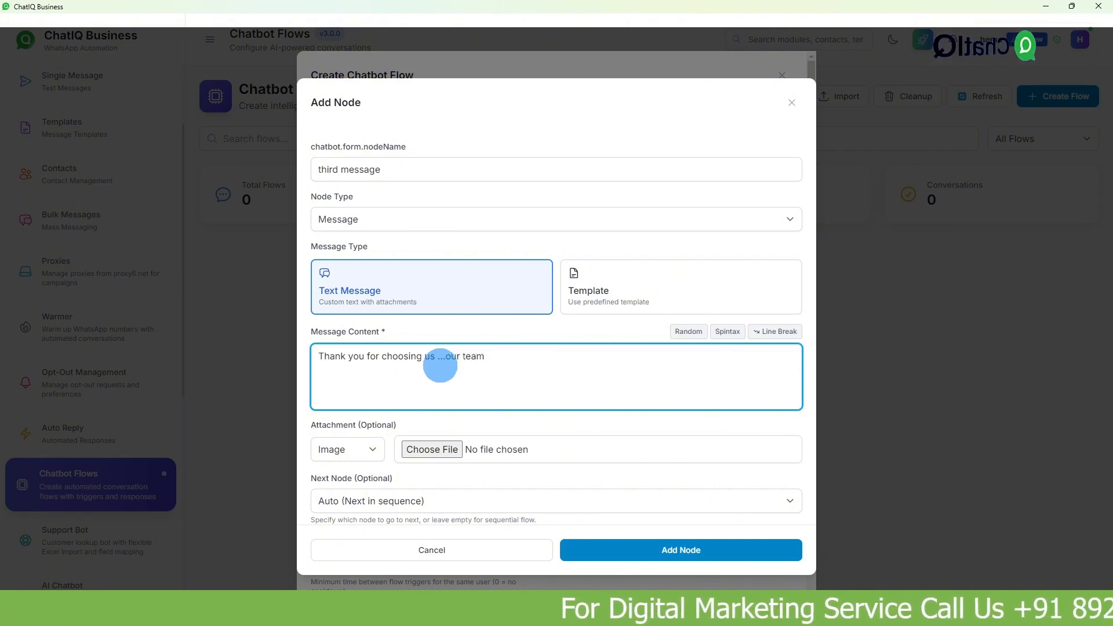
text(l contact u)
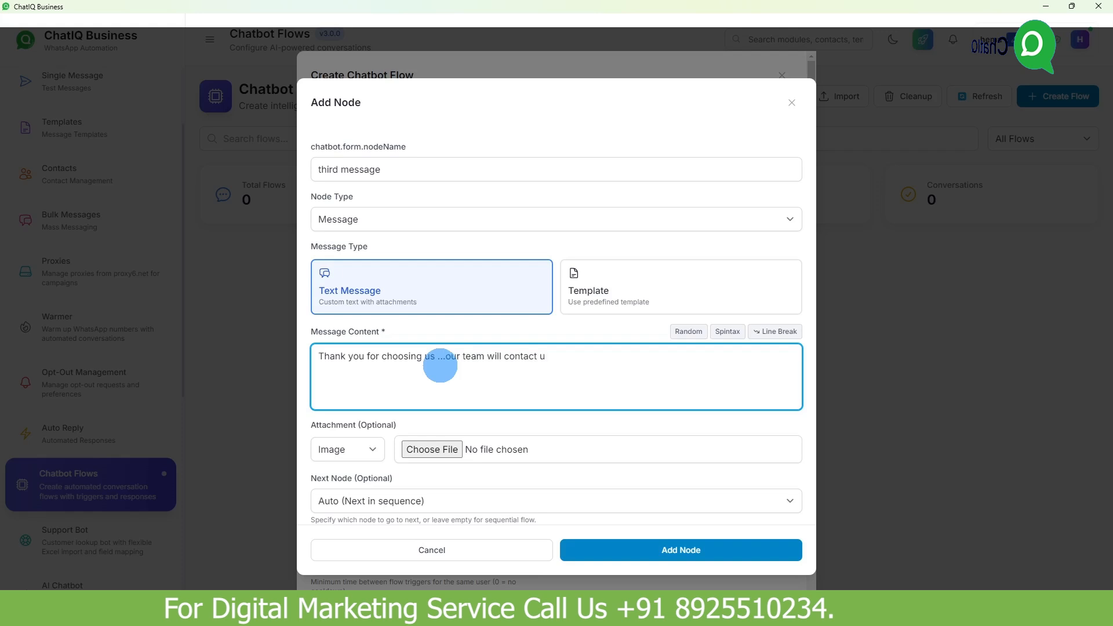
key(BackSpace)
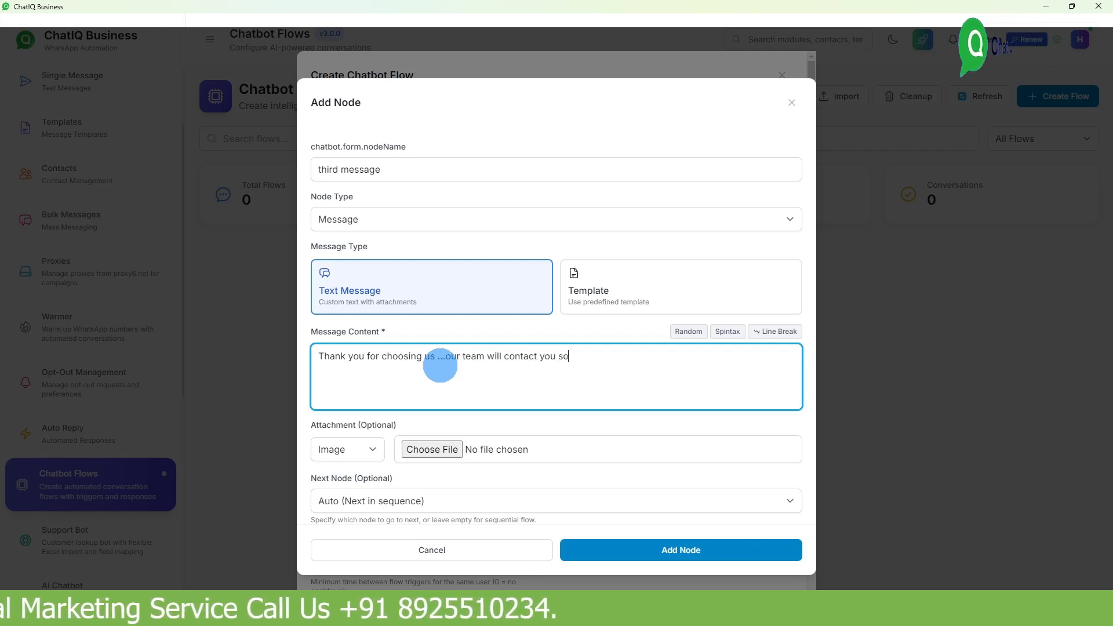
Add the third message node to the flow and create the Demo chatbot flow
click(677, 551)
scroll(580, 417, down, 3)
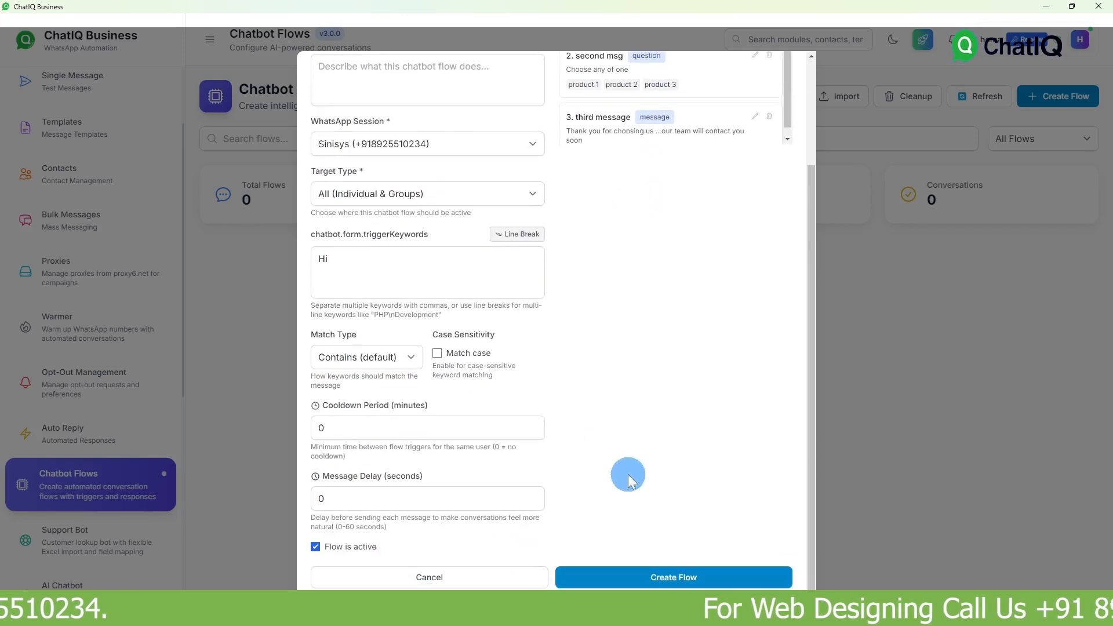
click(657, 578)
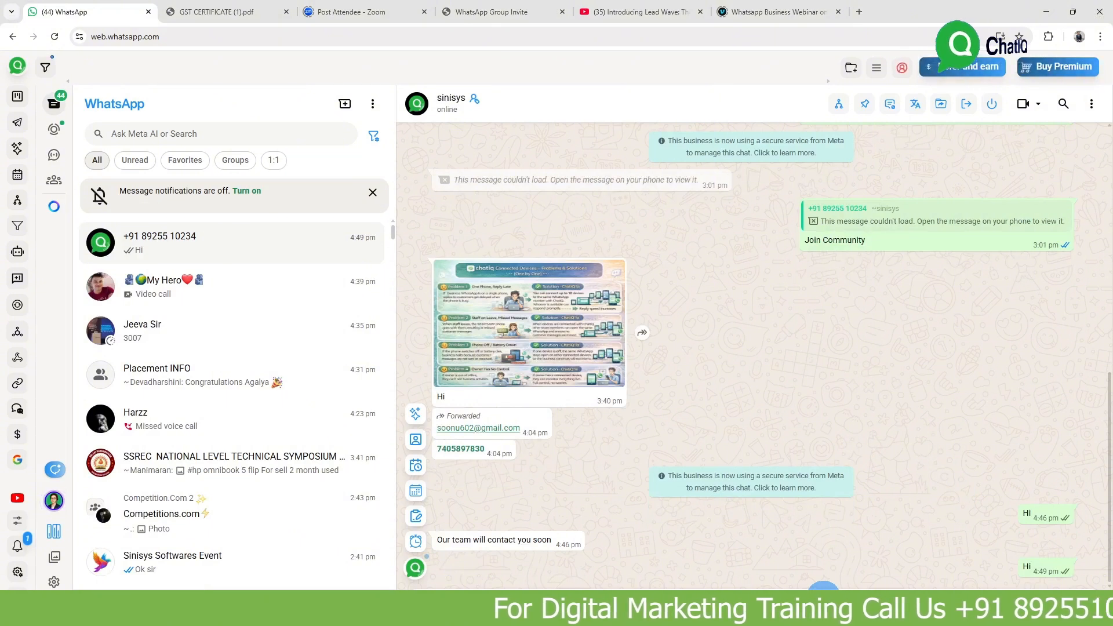
Check the chatbot's replies to the test messages in the sinisys chat in WhatsApp Web
scroll(249, 441, down, 2)
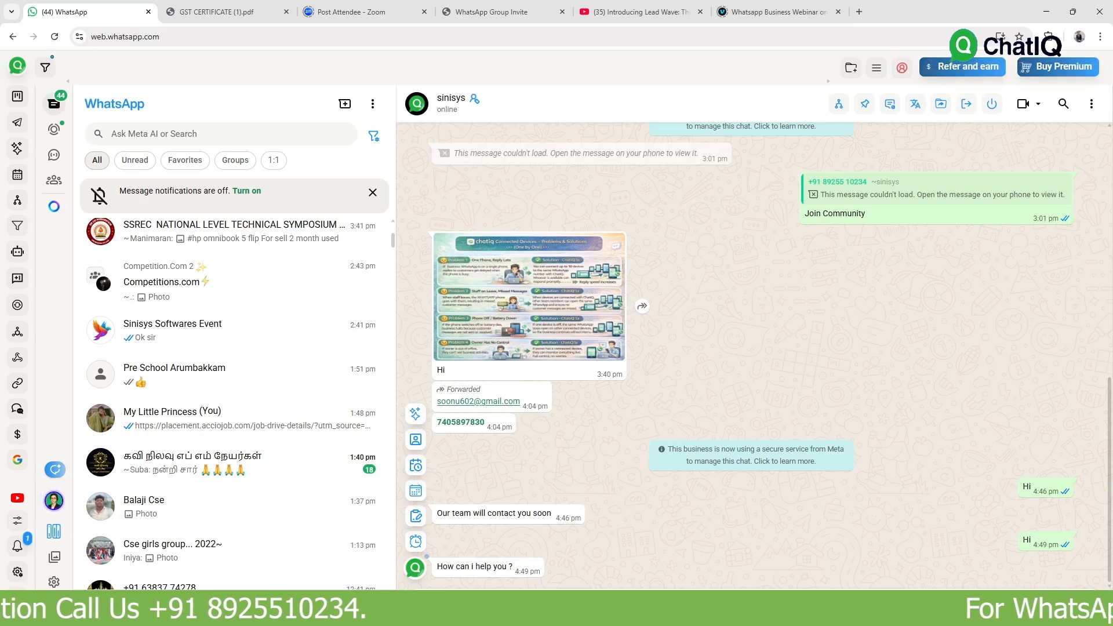
scroll(374, 444, down, 2)
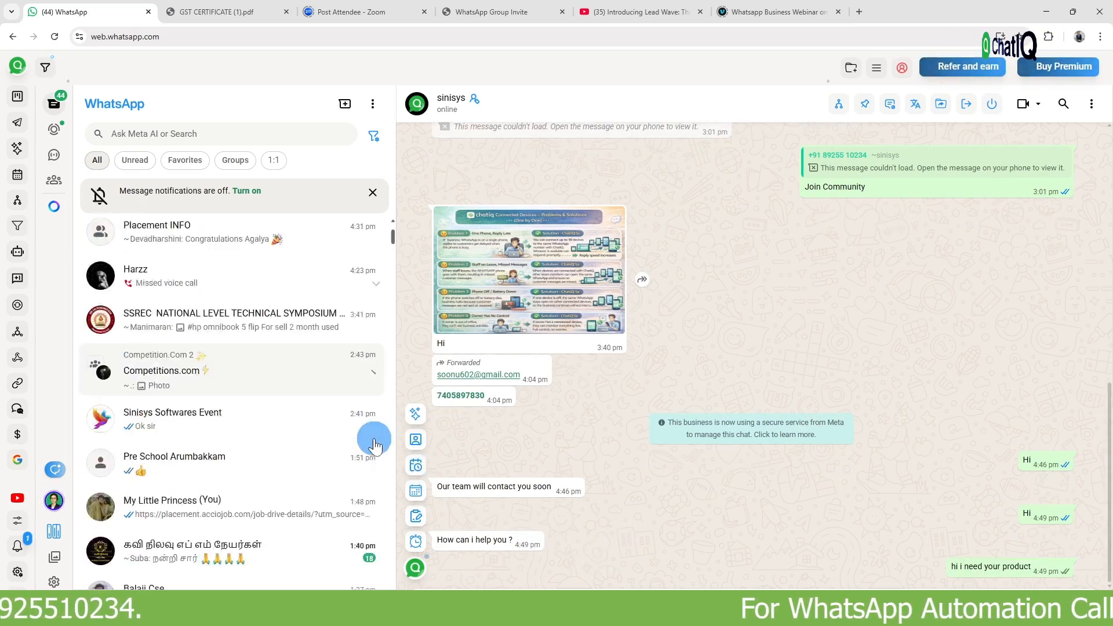
scroll(374, 444, down, 2)
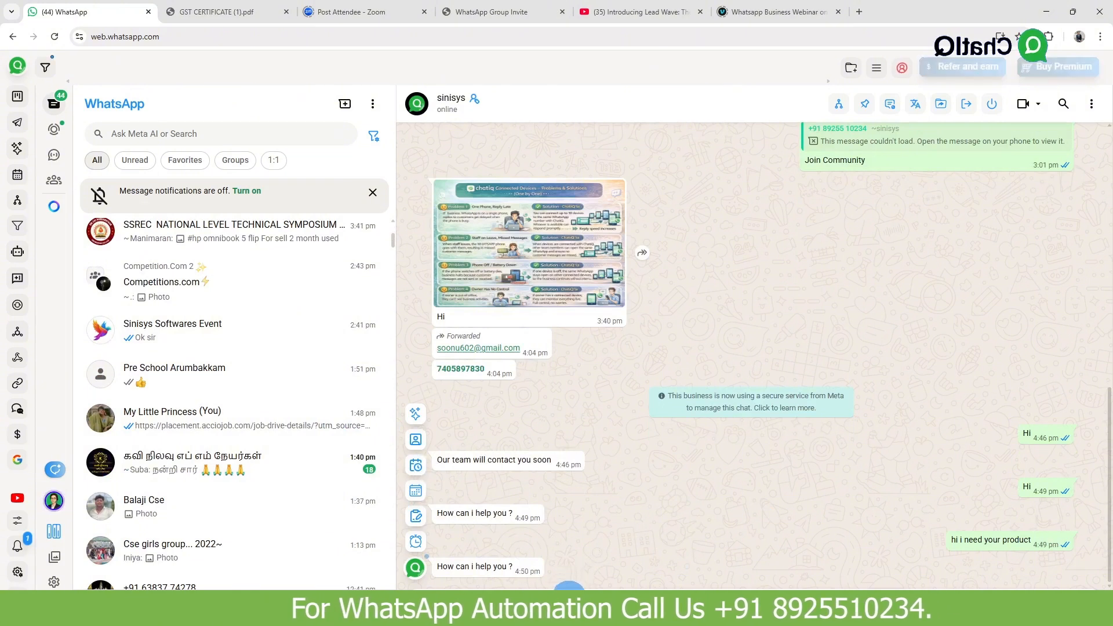
Switch to ChatIQ Business to look at the Auto Reply rules and return to the WhatsApp Web chat
key(alt+Tab)
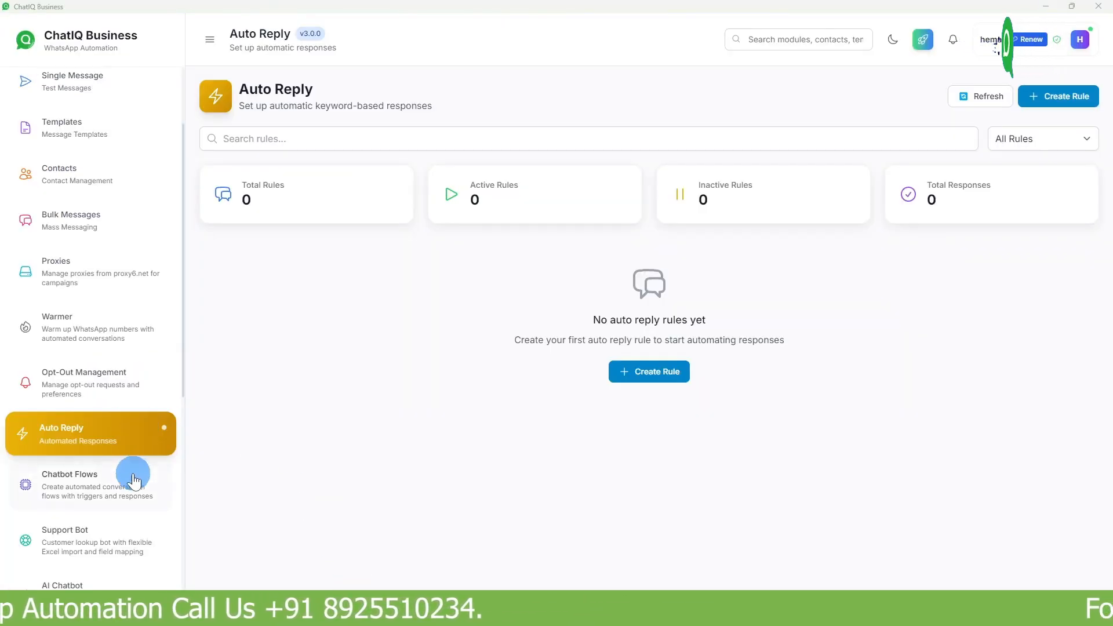
click(134, 481)
click(138, 436)
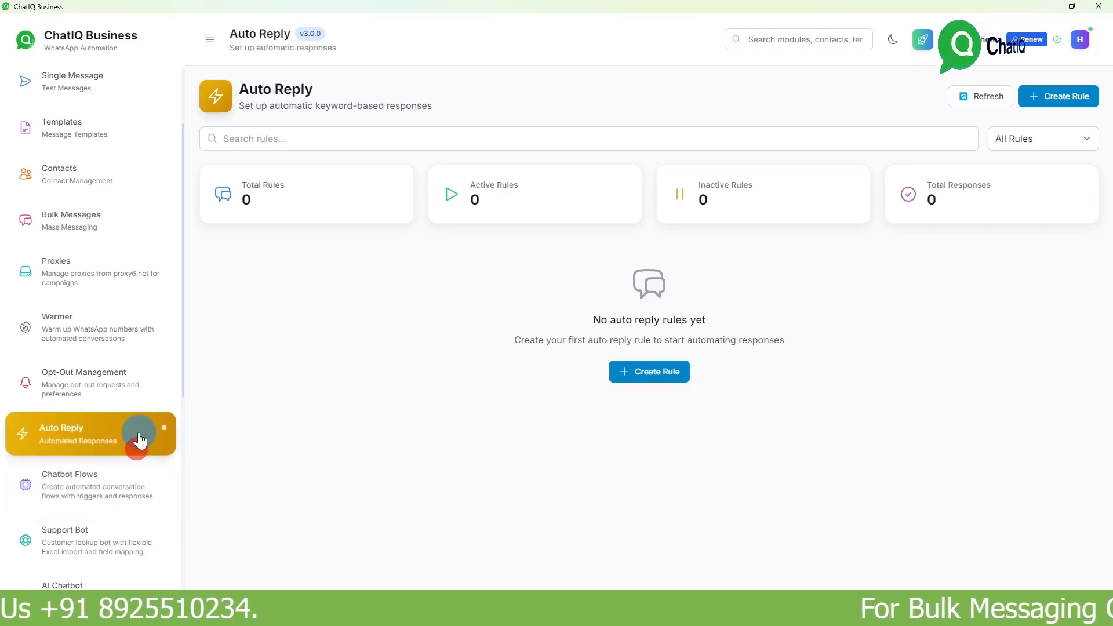
click(1046, 7)
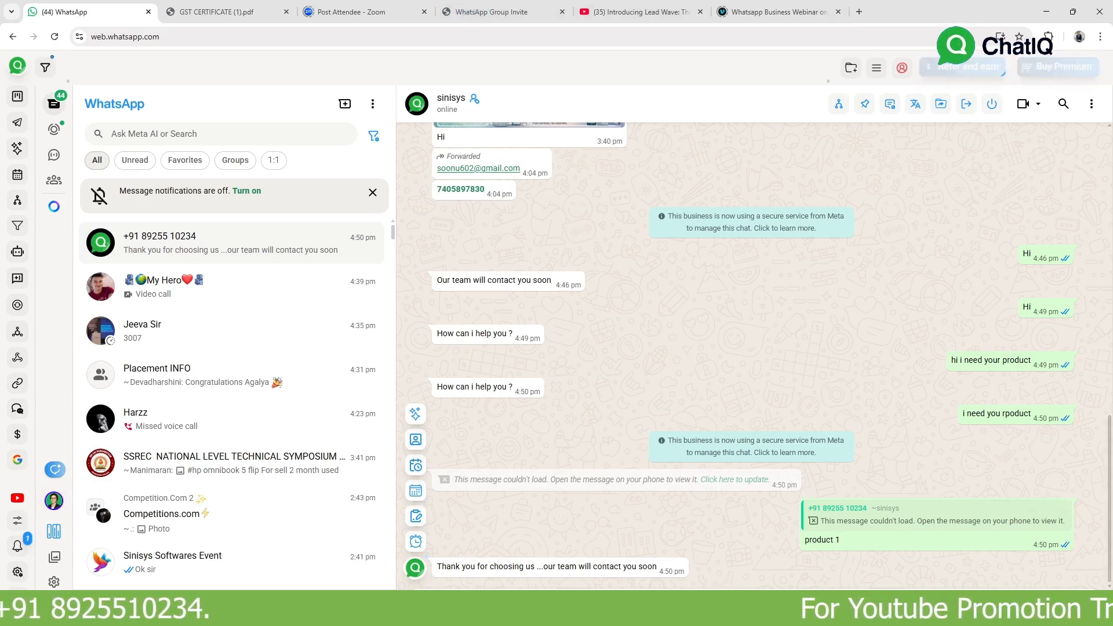
Switch back to ChatIQ Business and open Chatbot Flows to view the Demo flow's status and conversations
click(752, 611)
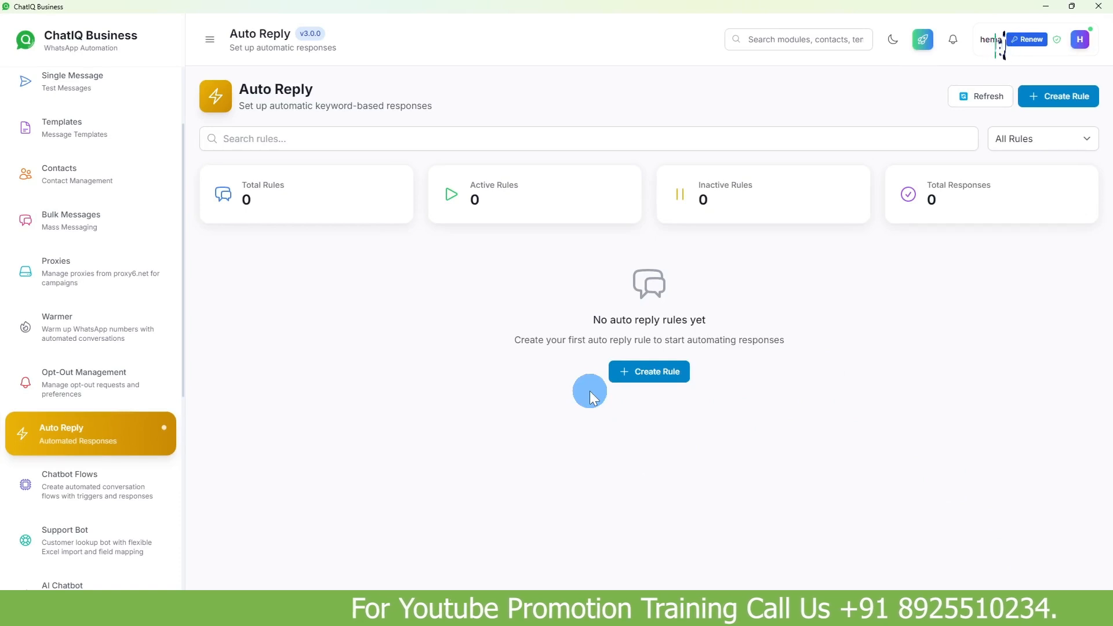
click(101, 490)
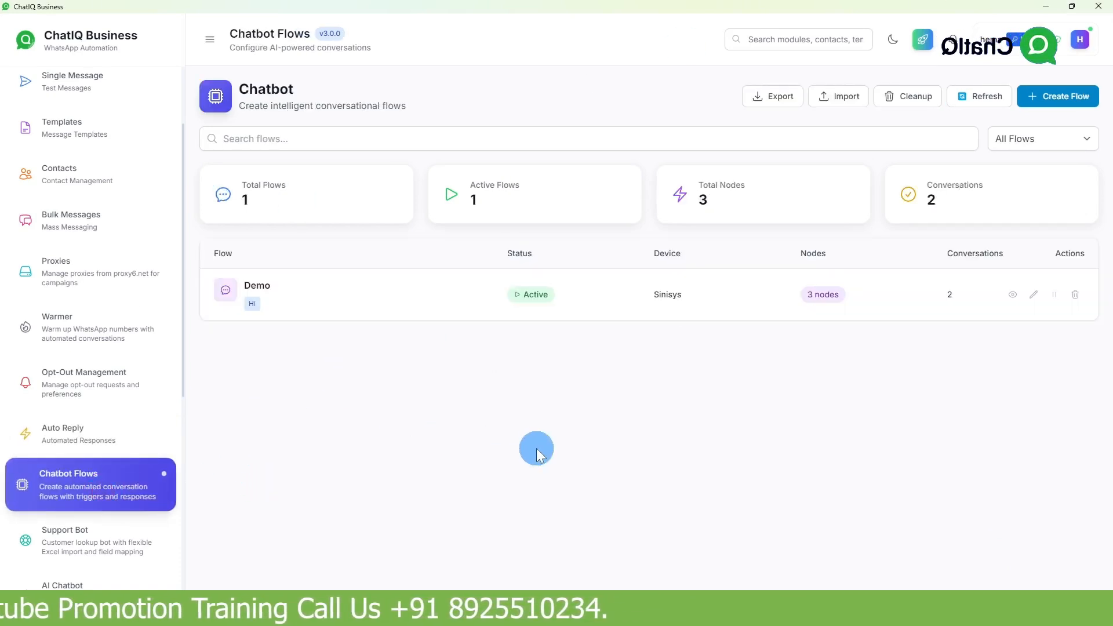